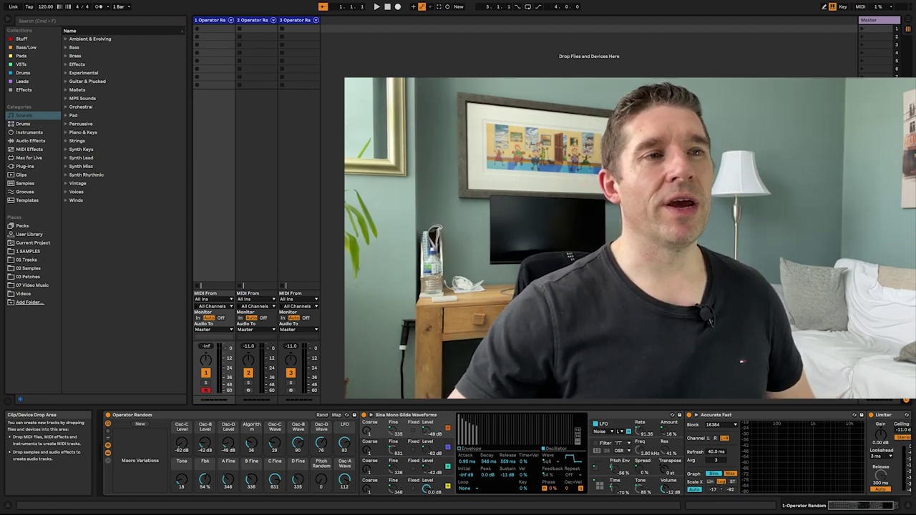
# Examine the macro mappings of the three Operator Random racks, one track after another.
pyautogui.click(336, 415)
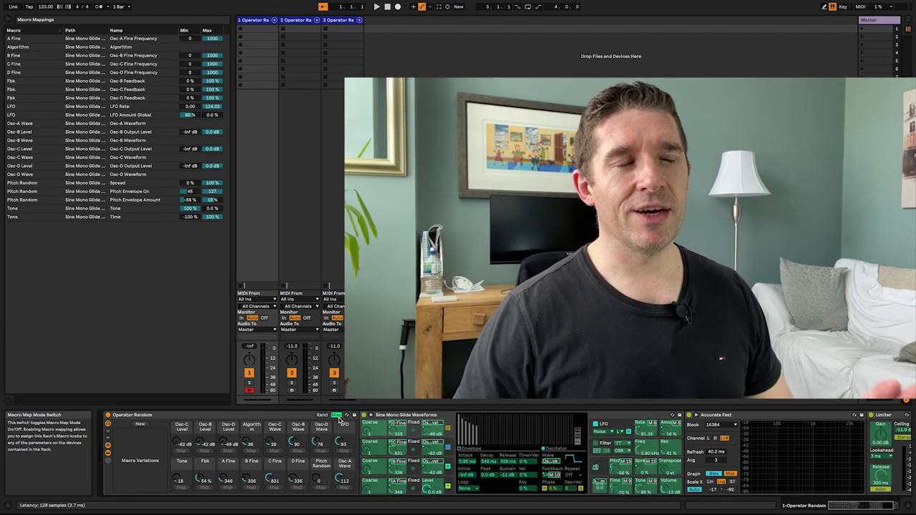
pyautogui.click(323, 385)
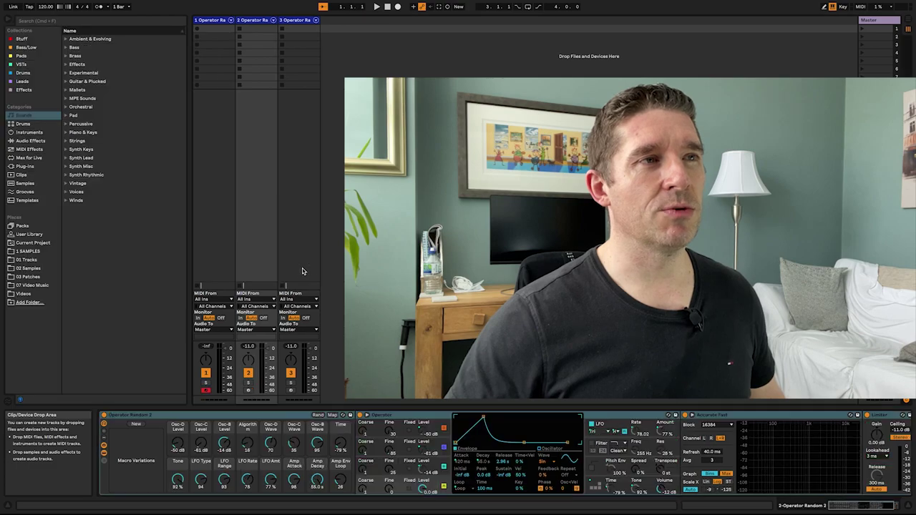
pyautogui.click(333, 415)
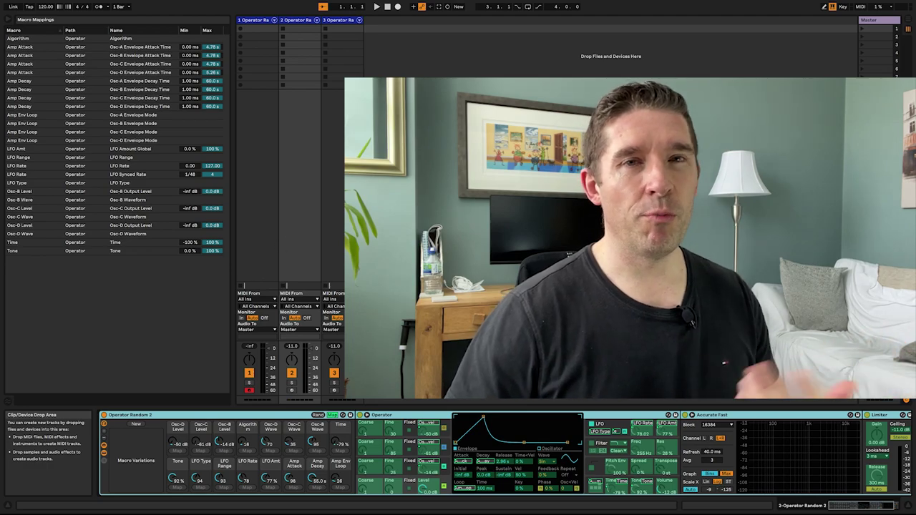
pyautogui.click(351, 275)
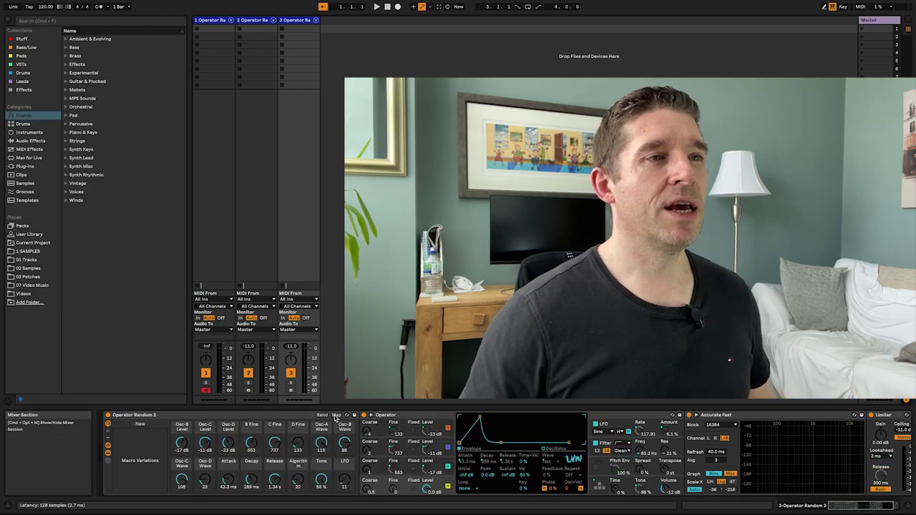
pyautogui.click(336, 415)
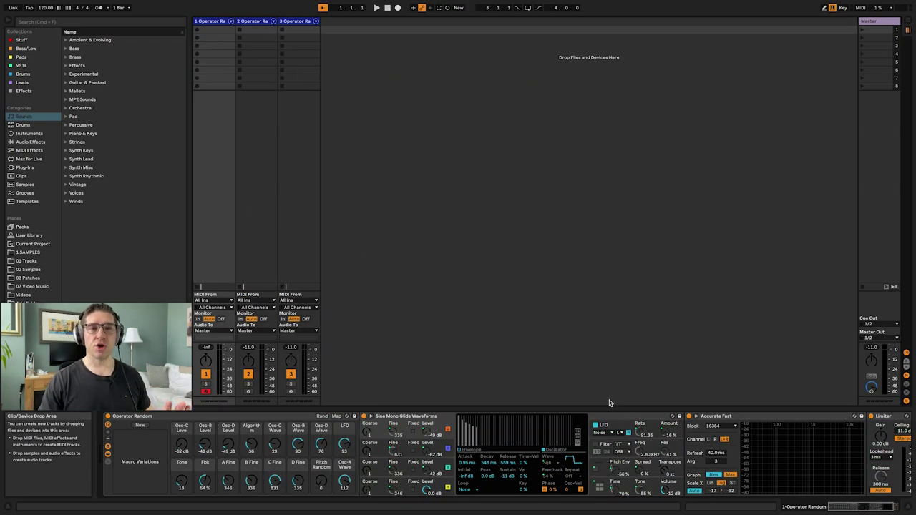
# Randomize the macros of the first track's Operator Random rack and enlarge its Accurate Fast spectrum display.
pyautogui.hscroll(3, 659, 444)
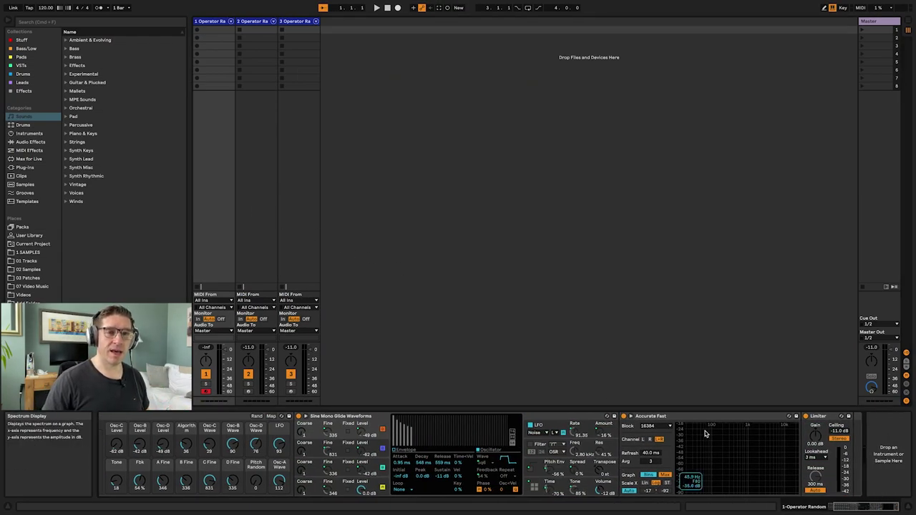
pyautogui.click(716, 416)
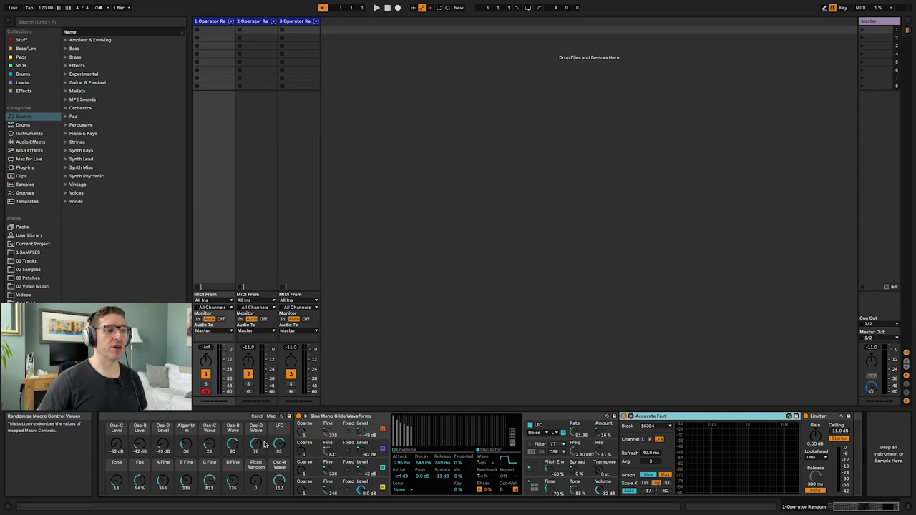
pyautogui.hscroll(-3, 265, 444)
pyautogui.click(323, 416)
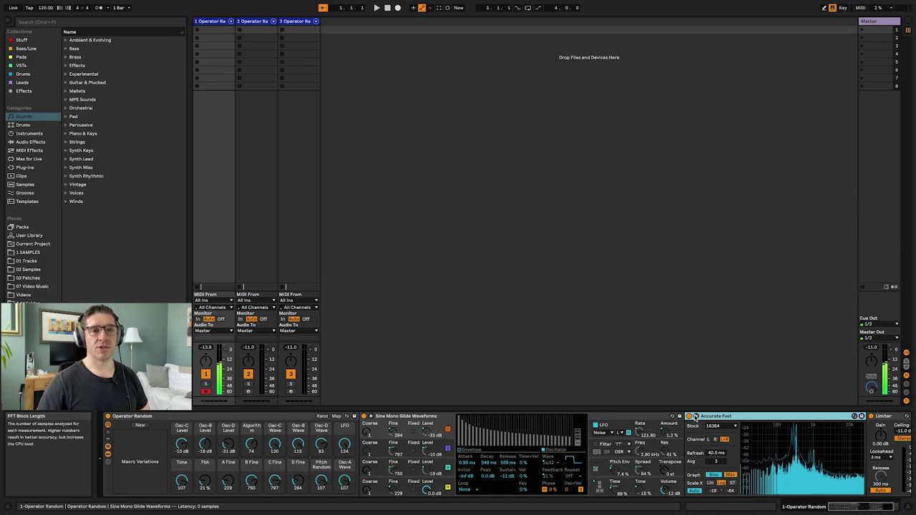
pyautogui.click(694, 417)
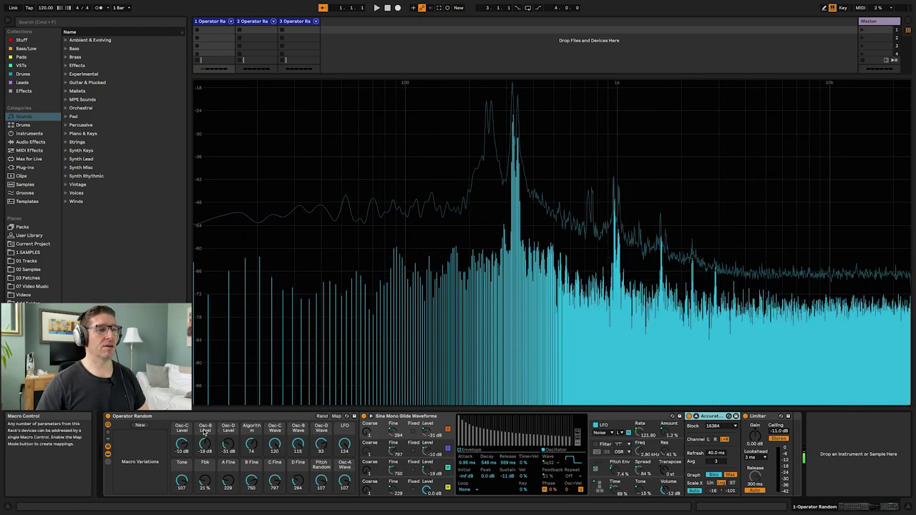
# Keep randomizing the first rack's macros and store chosen results until it holds three macro variations.
pyautogui.click(323, 416)
pyautogui.click(323, 417)
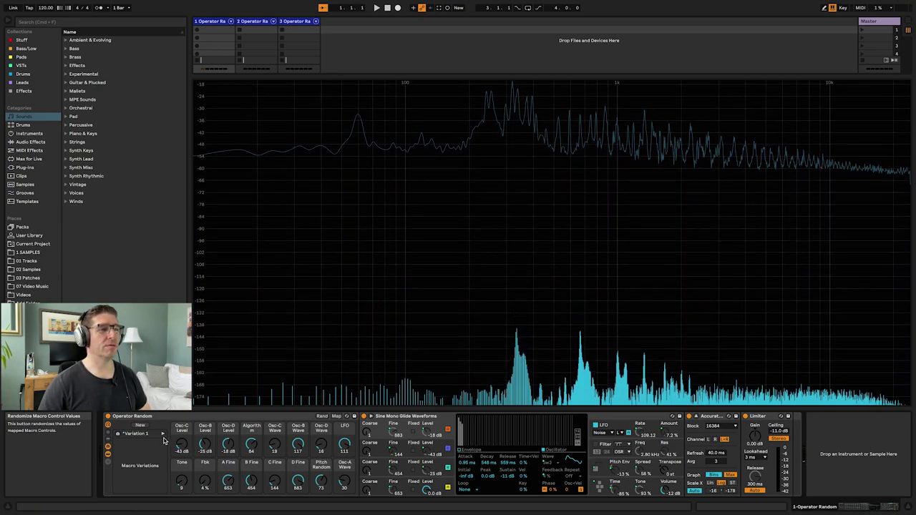
pyautogui.click(140, 425)
pyautogui.click(323, 416)
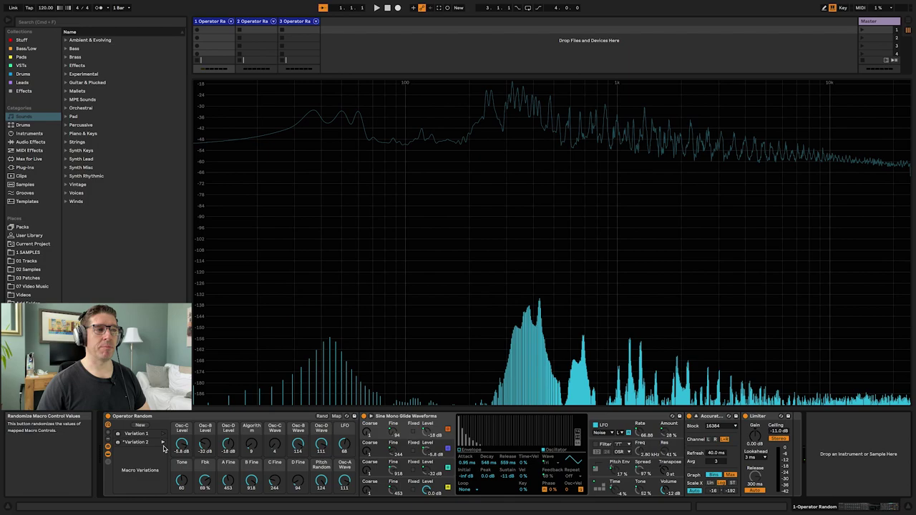
pyautogui.click(140, 425)
# Randomize the Operator Random macros several times and store the chosen sound as a fourth macro variation.
pyautogui.click(322, 416)
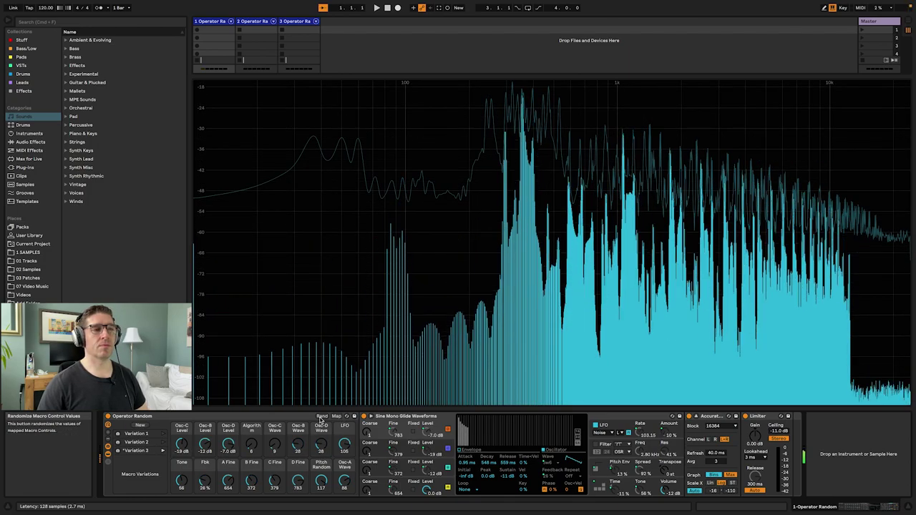
pyautogui.click(322, 417)
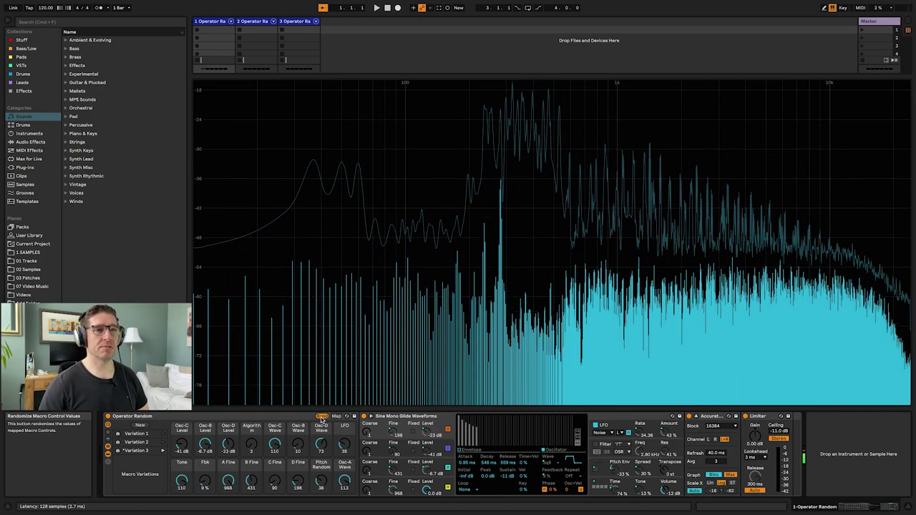
pyautogui.click(322, 417)
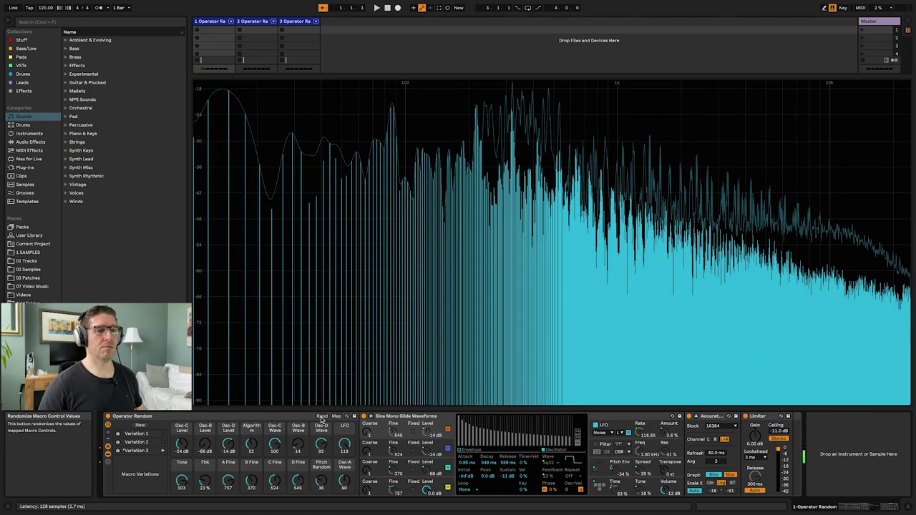
pyautogui.click(322, 417)
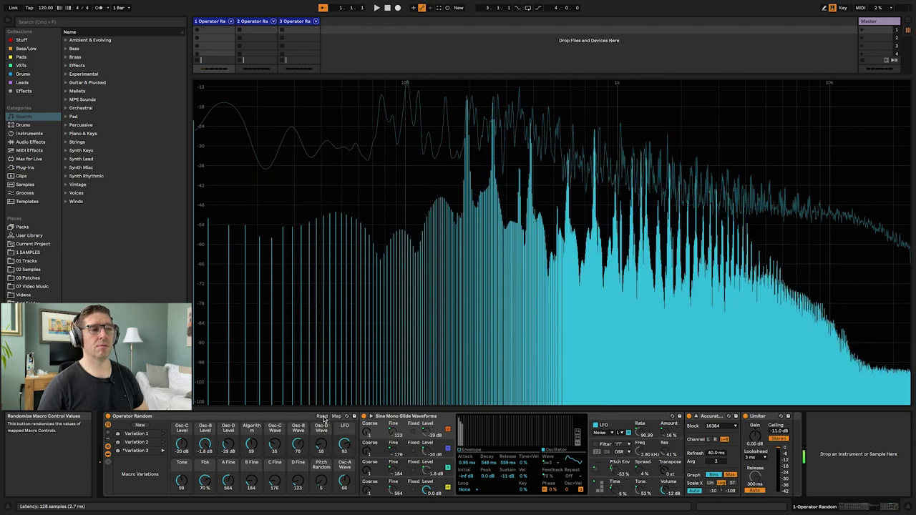
pyautogui.click(140, 425)
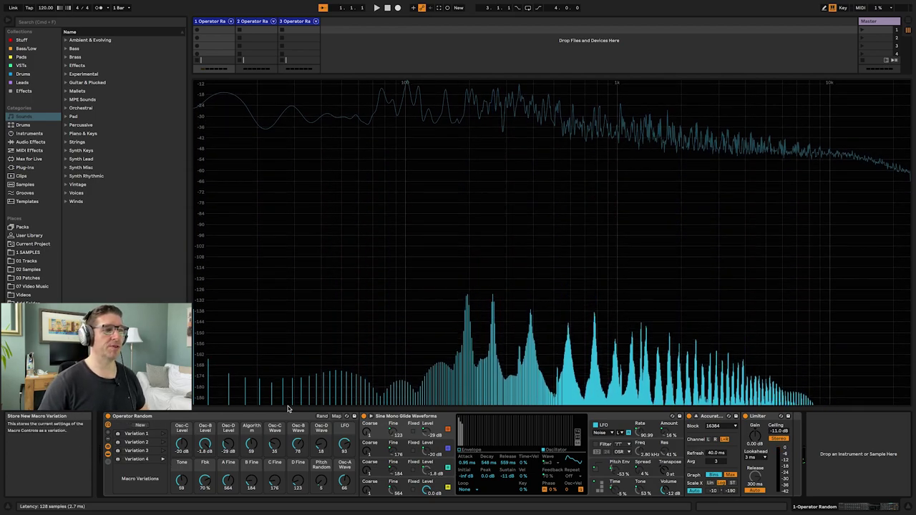
# Randomize the Operator Random macros twice more and store the result as a fifth macro variation.
pyautogui.click(322, 417)
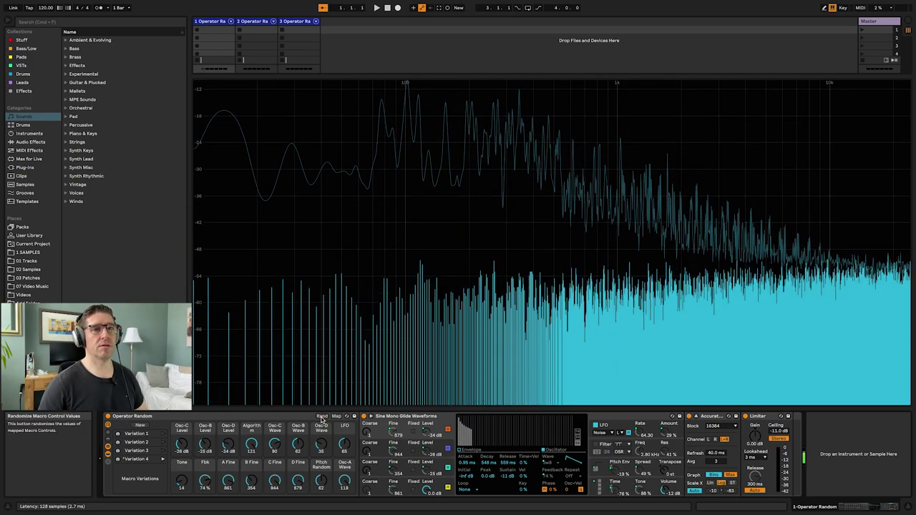
pyautogui.click(322, 417)
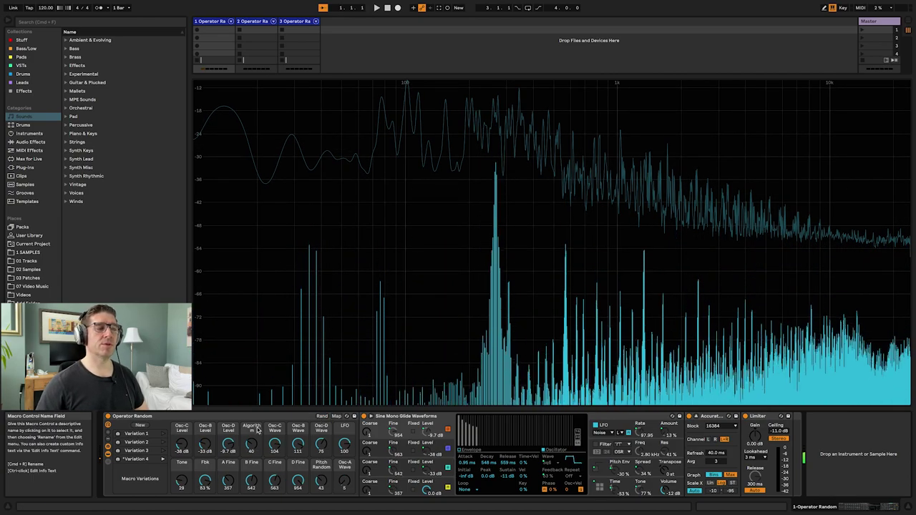
pyautogui.click(140, 425)
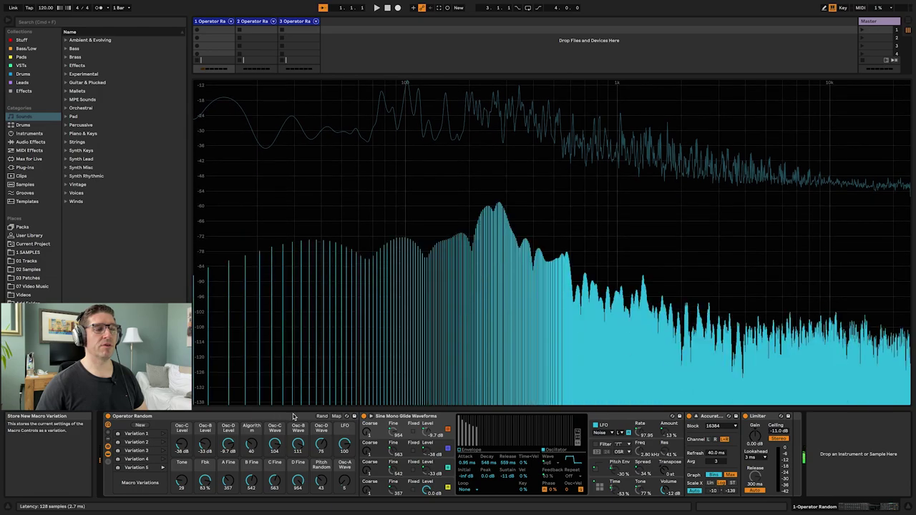
# Audition further random macro settings on the Operator Random rack and store the last one as a sixth variation.
pyautogui.click(323, 416)
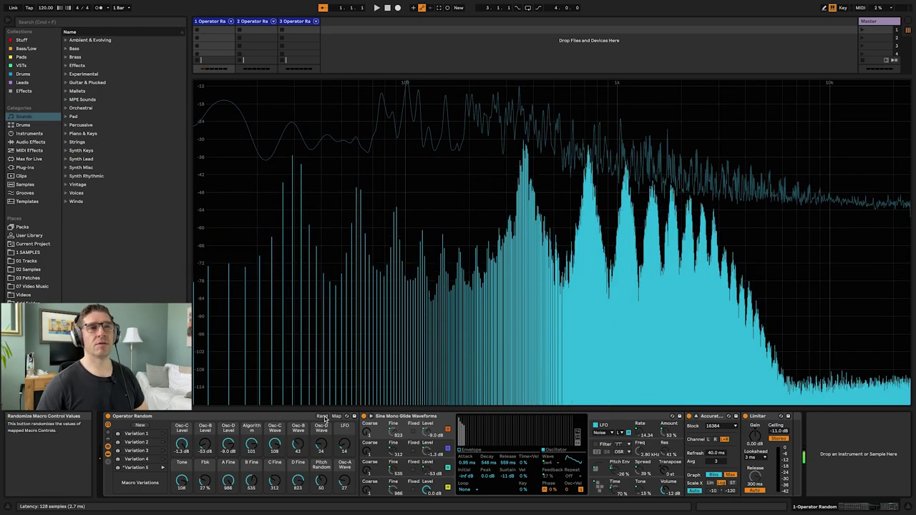
pyautogui.click(323, 416)
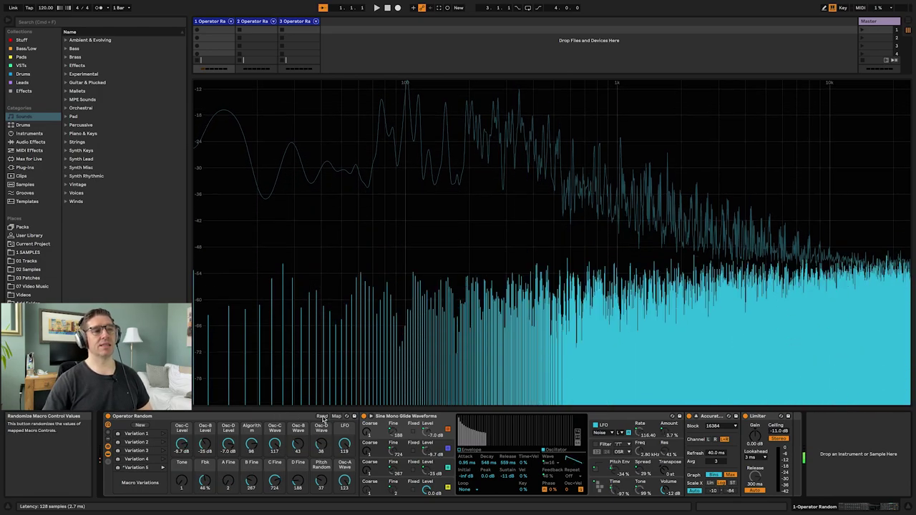
pyautogui.click(322, 417)
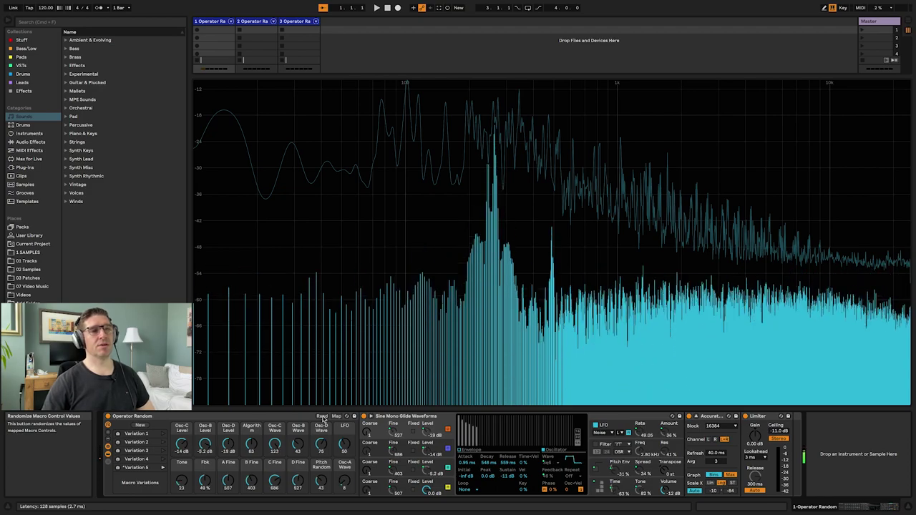
pyautogui.click(323, 417)
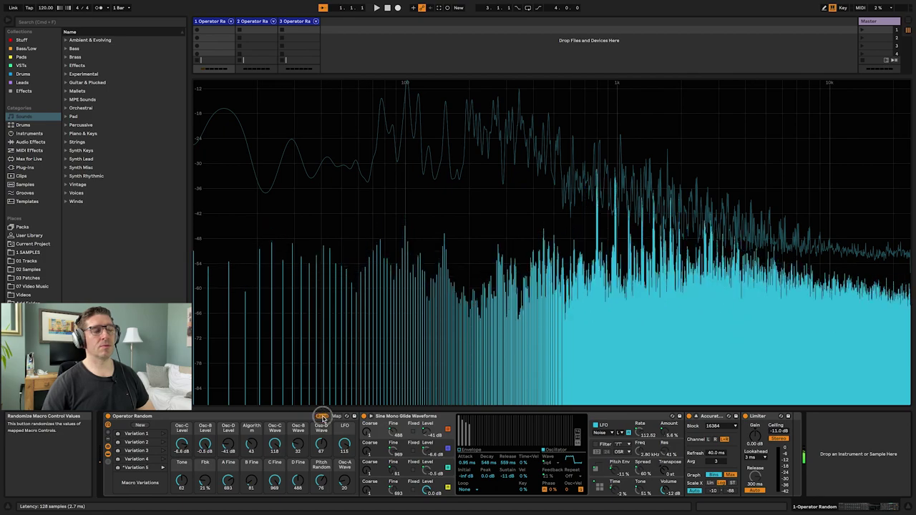
pyautogui.click(322, 417)
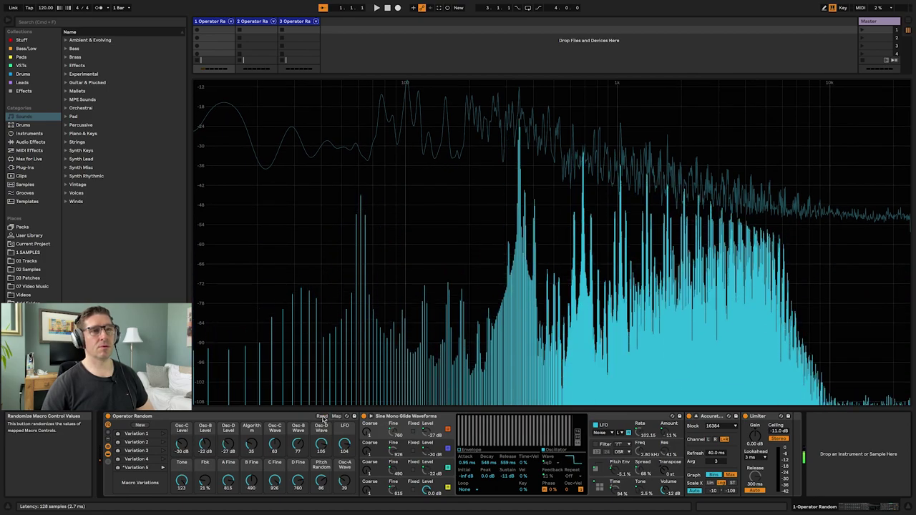
pyautogui.click(322, 417)
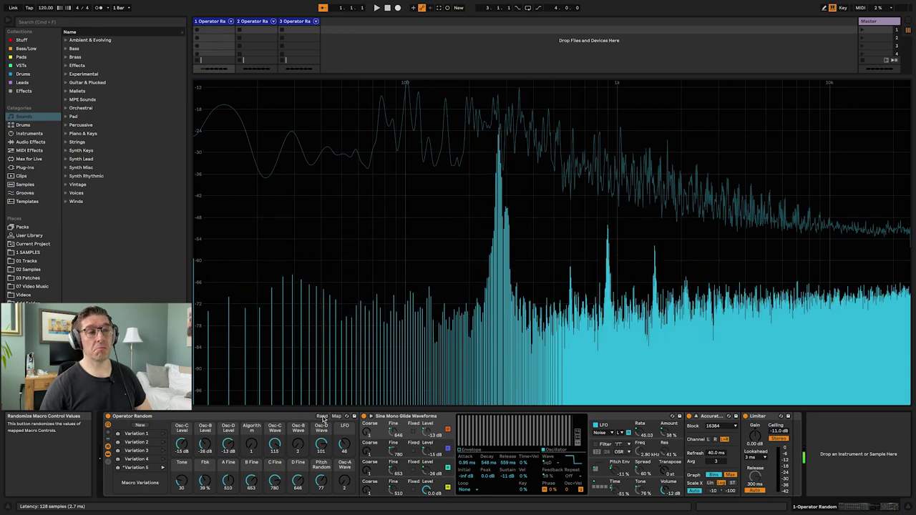
pyautogui.click(140, 425)
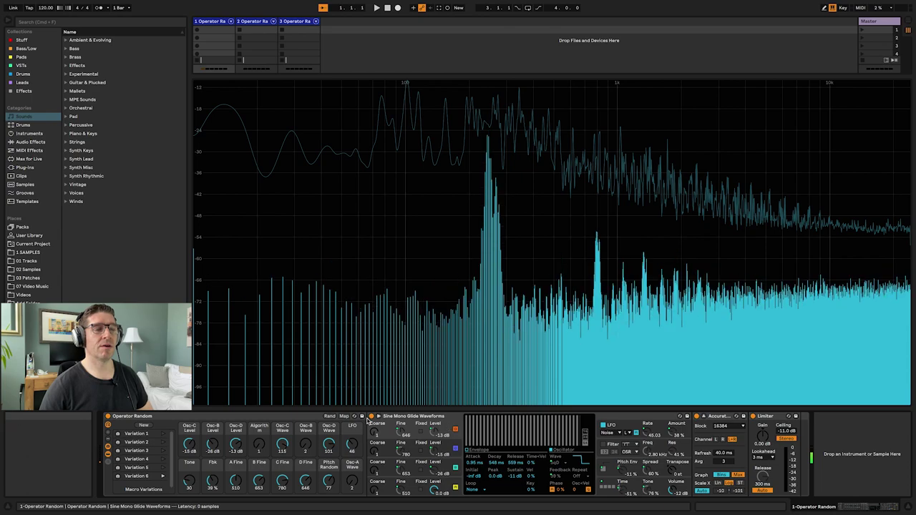
# Randomize the Operator Random macros repeatedly and store the chosen sound as a seventh macro variation.
pyautogui.click(328, 417)
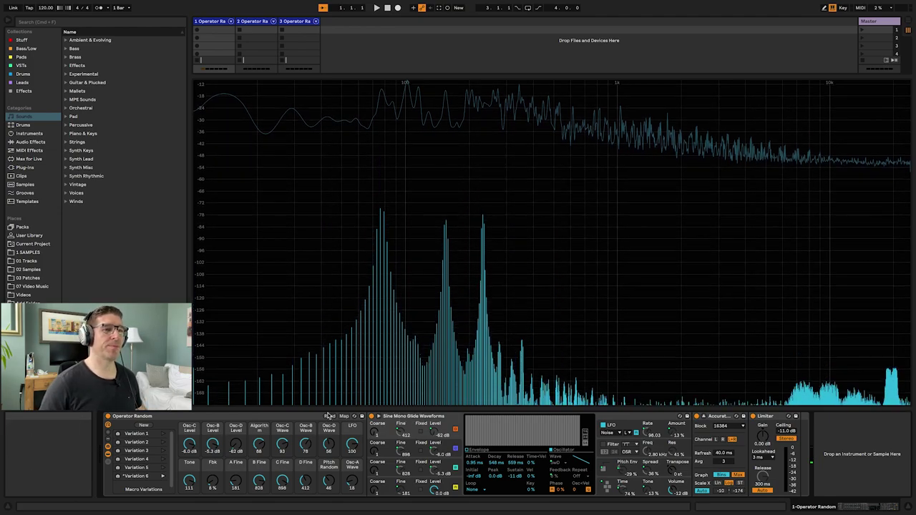
pyautogui.click(330, 417)
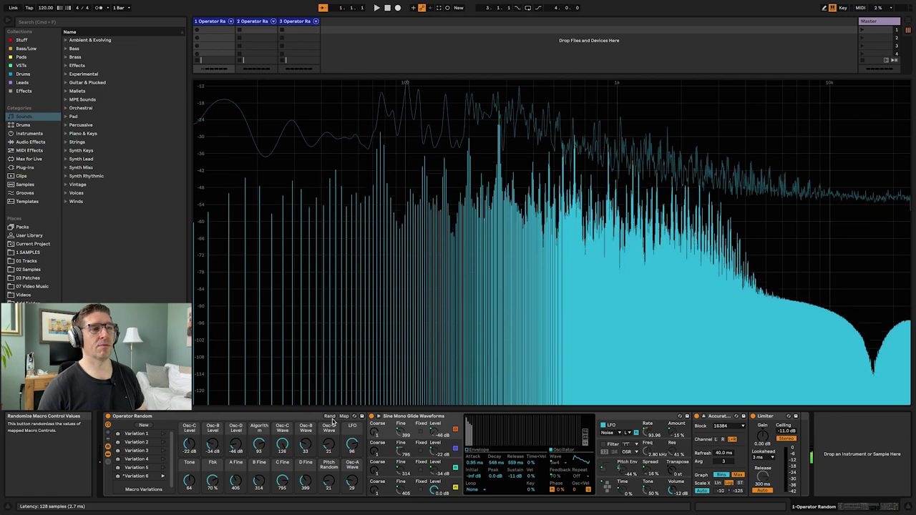
pyautogui.click(331, 420)
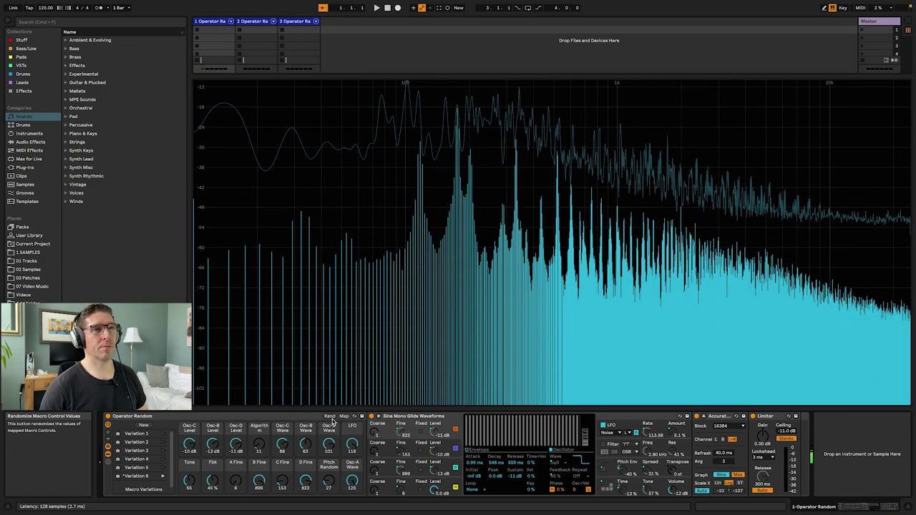
pyautogui.click(331, 420)
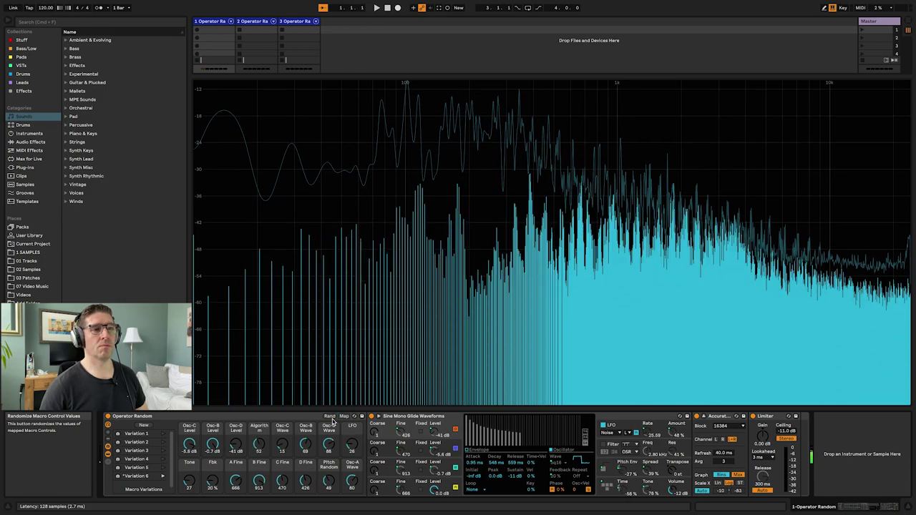
pyautogui.click(331, 420)
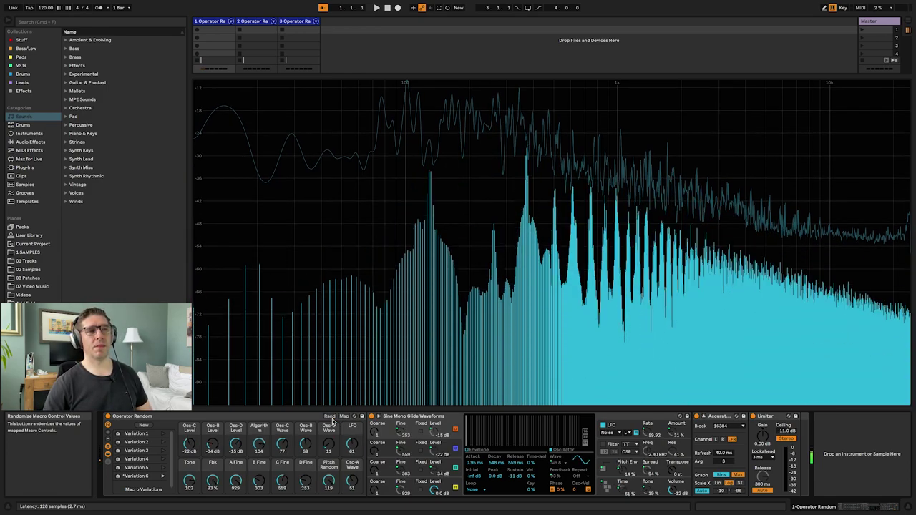
pyautogui.click(331, 419)
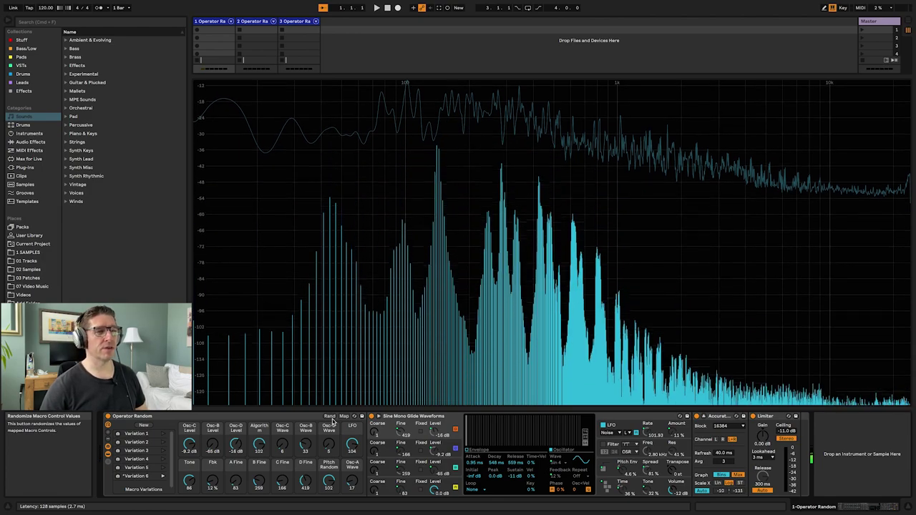
pyautogui.click(145, 425)
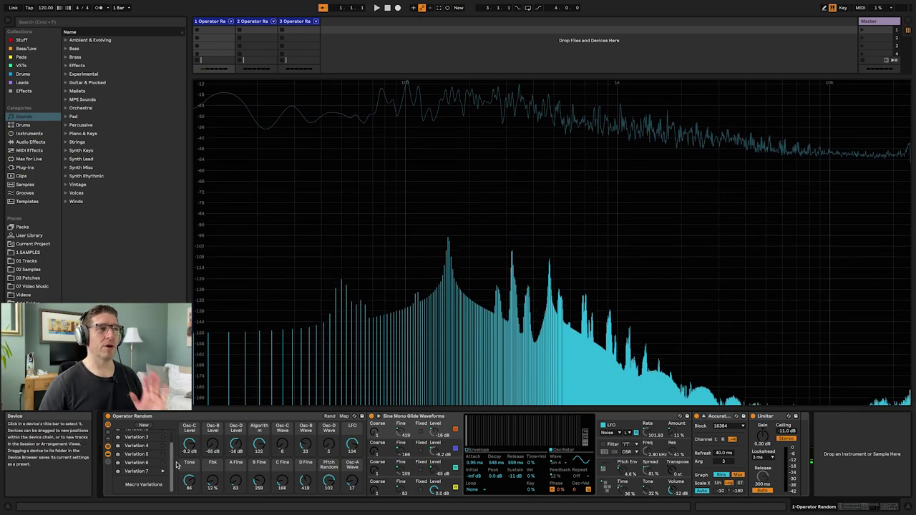
# Switch to the second track's Operator Random 2 rack, store a first macro variation and randomize its macros again.
pyautogui.click(260, 22)
pyautogui.click(155, 437)
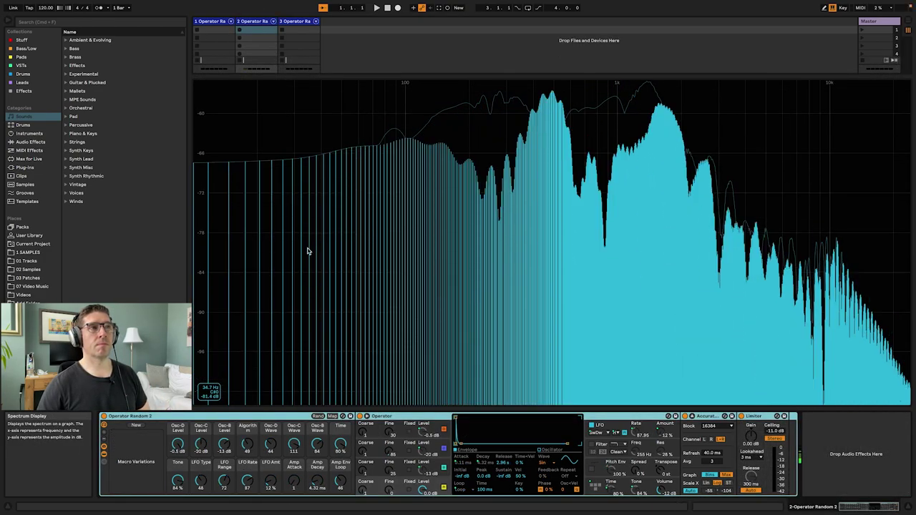
pyautogui.click(136, 426)
pyautogui.click(317, 416)
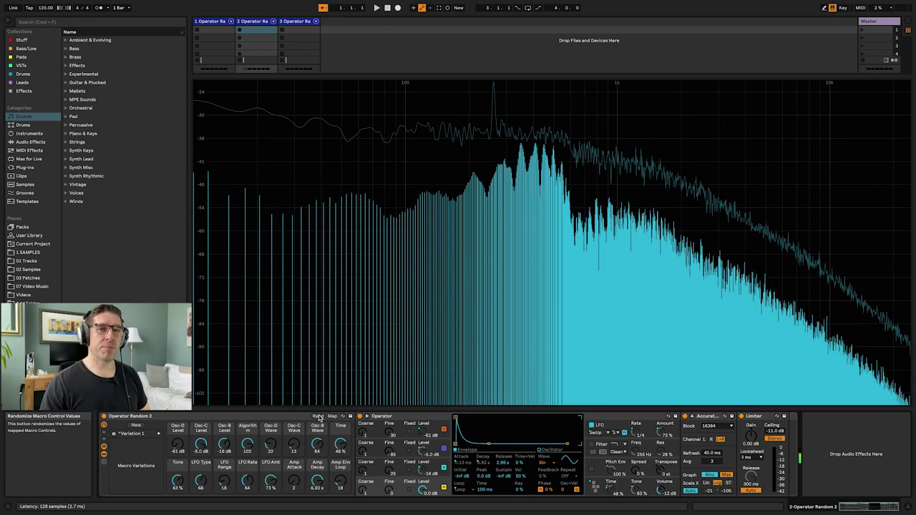
# Store a second macro variation on the Operator Random 2 rack, then randomize its macros and store a third variation.
pyautogui.click(136, 425)
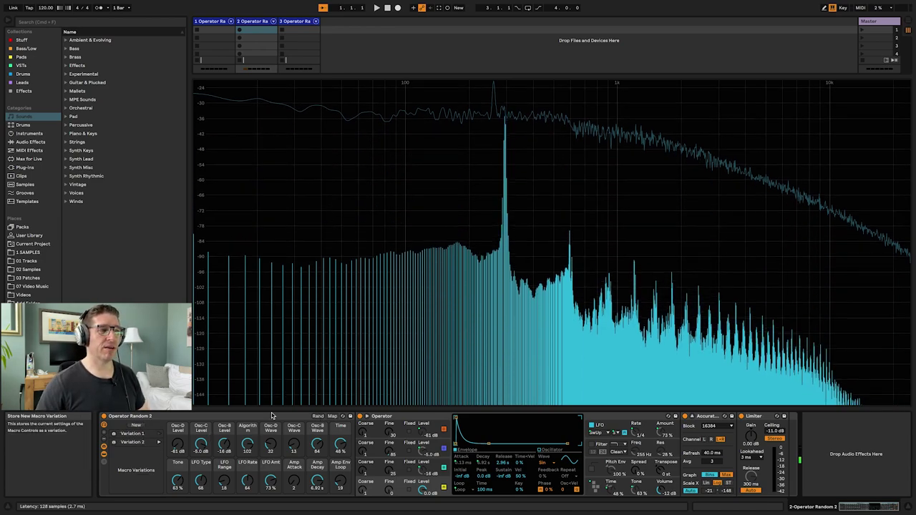
pyautogui.click(321, 417)
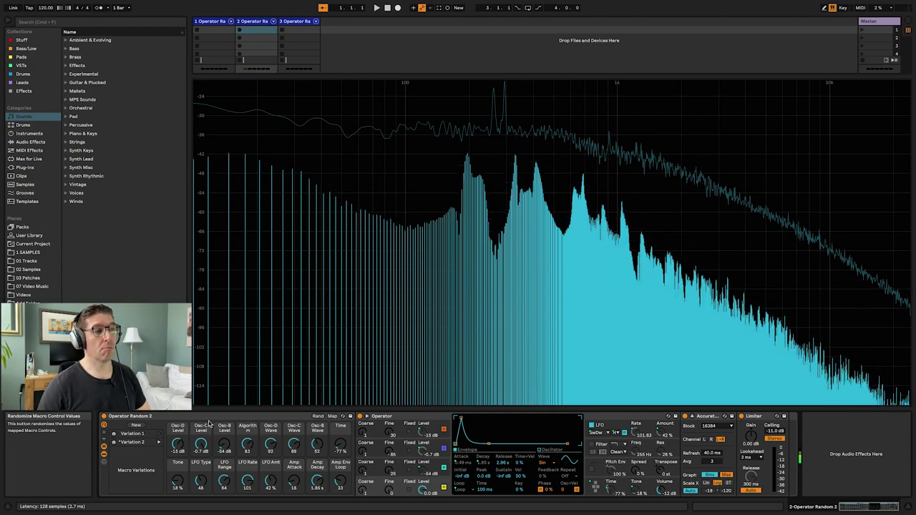
pyautogui.click(136, 425)
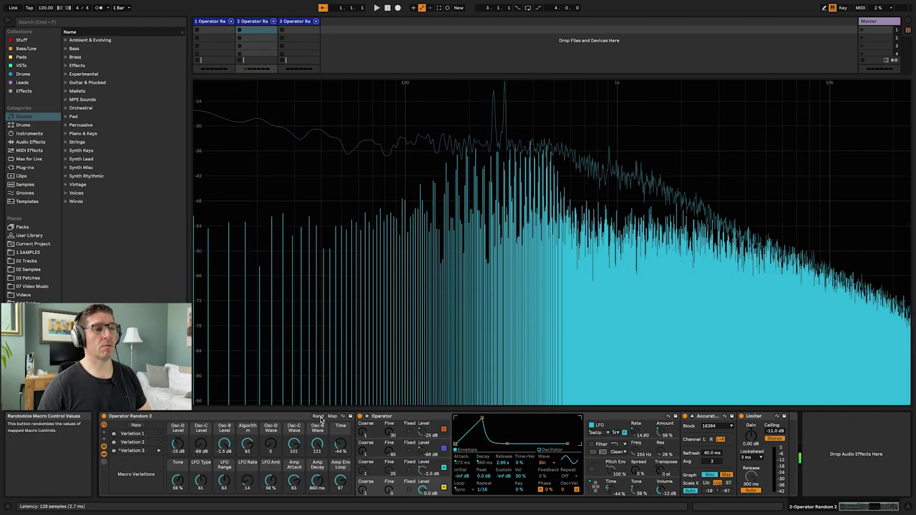
# Randomize the Operator Random 2 macros repeatedly and store the chosen sound as a fourth macro variation.
pyautogui.click(318, 417)
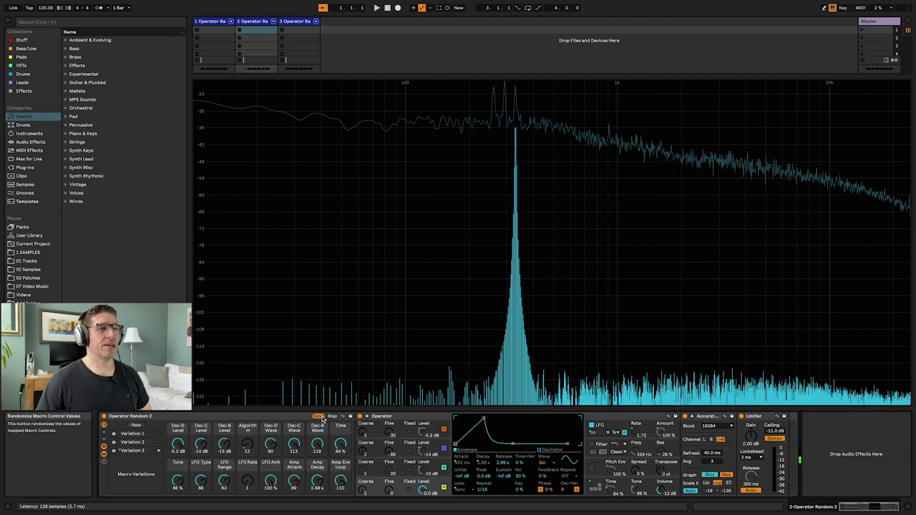
pyautogui.click(318, 416)
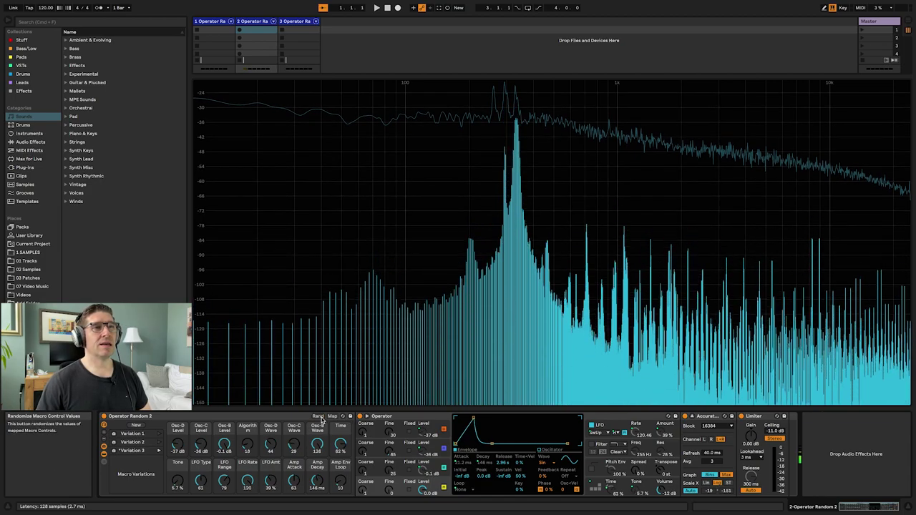
pyautogui.click(318, 417)
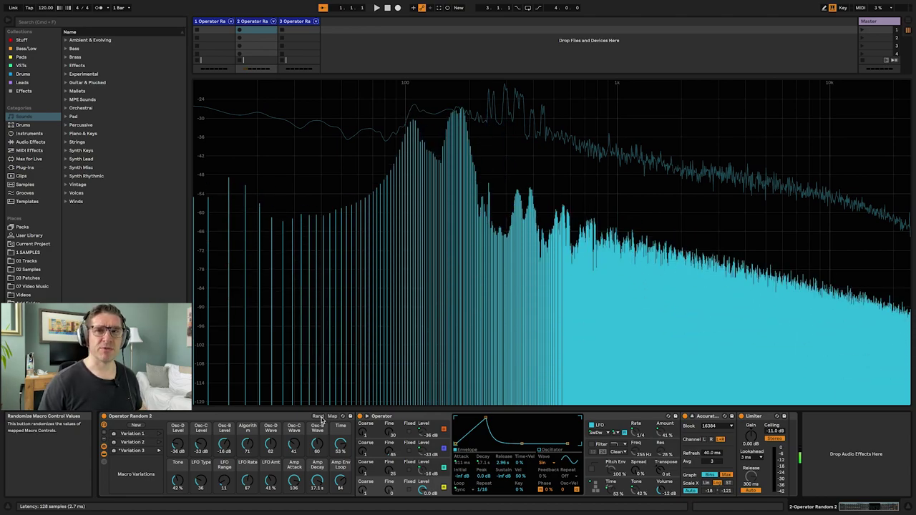
pyautogui.click(317, 418)
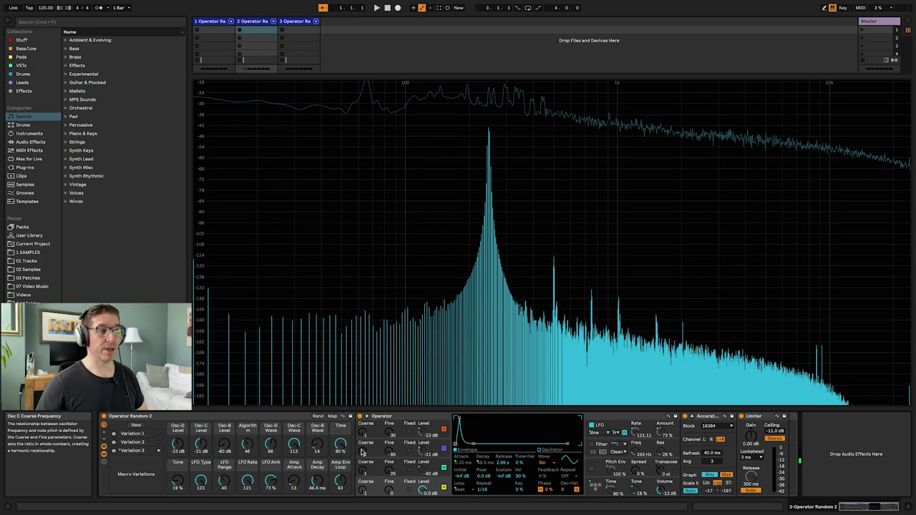
pyautogui.click(319, 417)
pyautogui.click(318, 417)
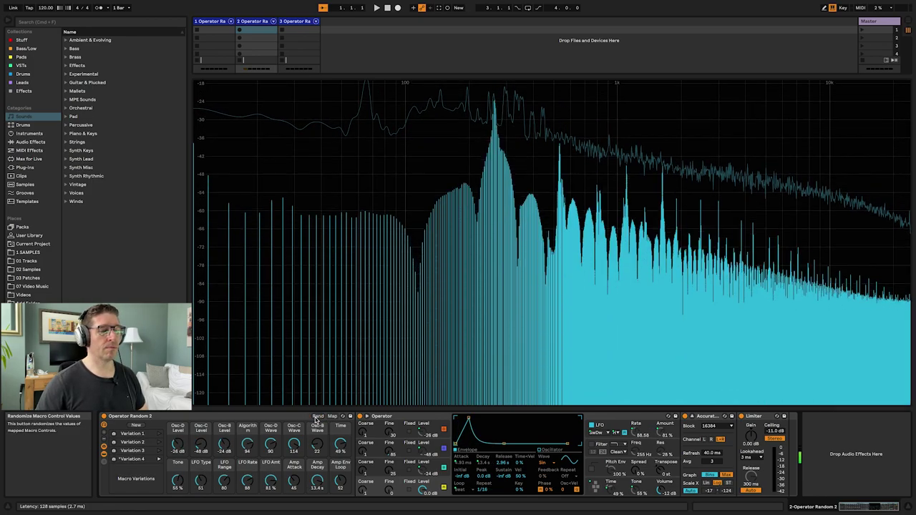
# Audition further random macro settings on the Operator Random 2 rack and store a fifth variation.
pyautogui.click(318, 417)
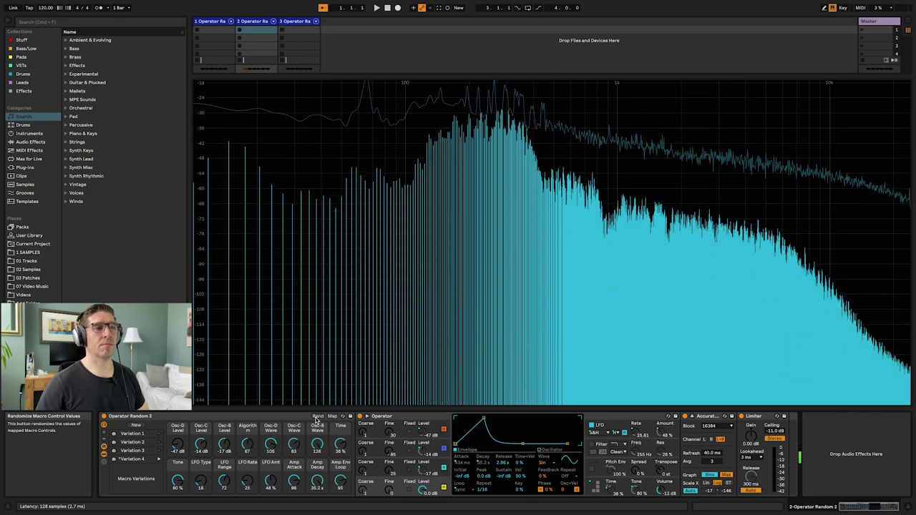
pyautogui.click(317, 417)
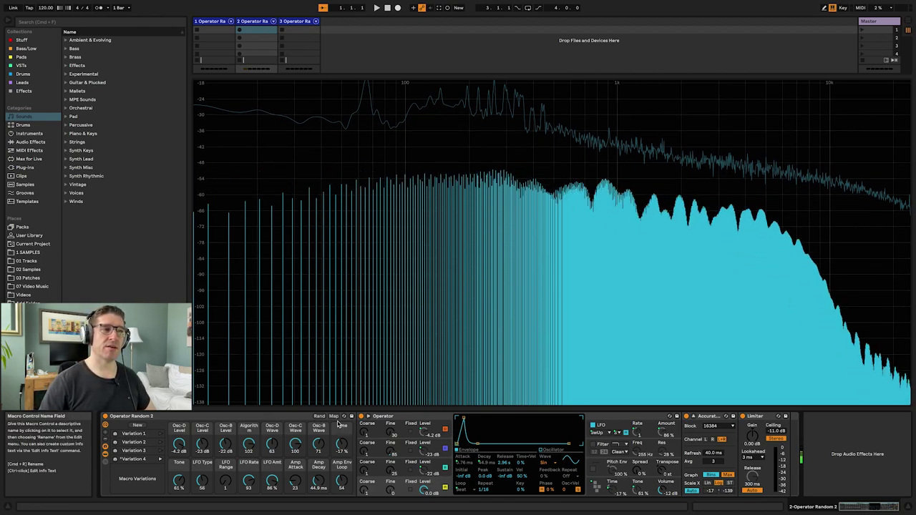
pyautogui.click(320, 417)
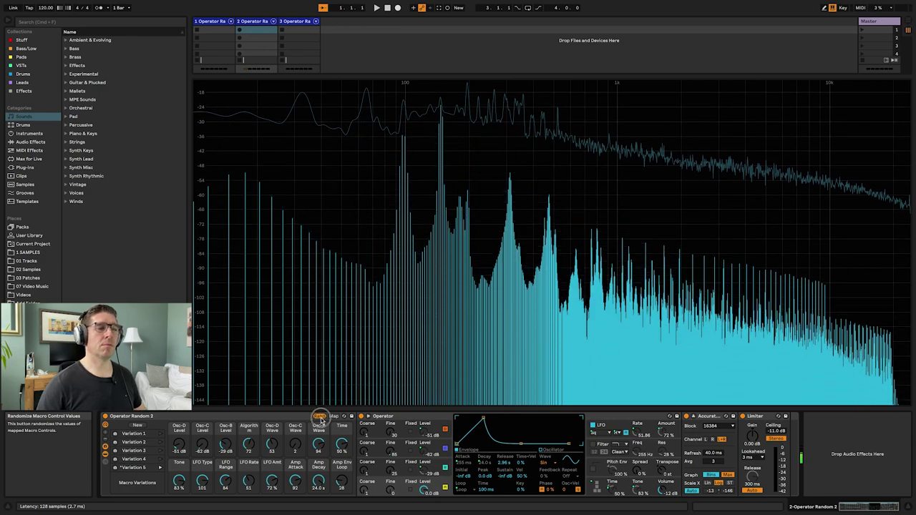
# Keep randomizing the Operator Random 2 macros and store the last result as a sixth macro variation.
pyautogui.click(319, 416)
pyautogui.click(319, 416)
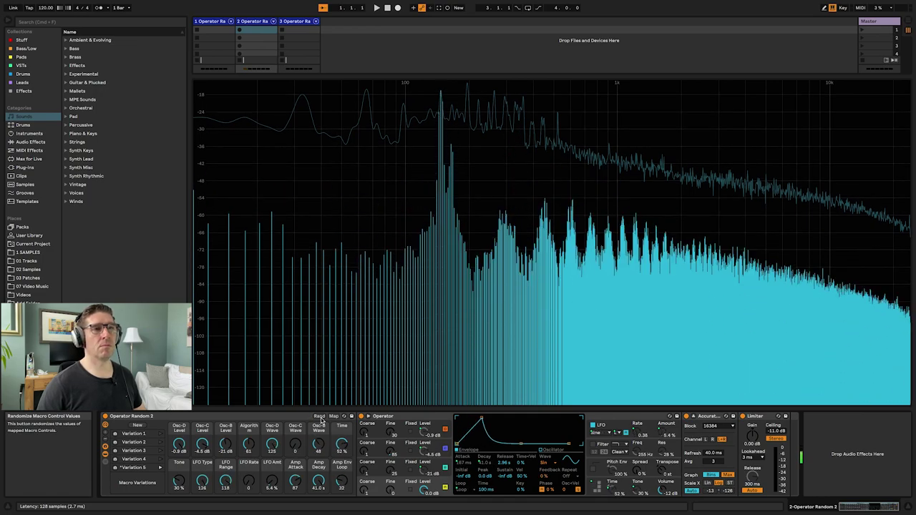
pyautogui.click(319, 416)
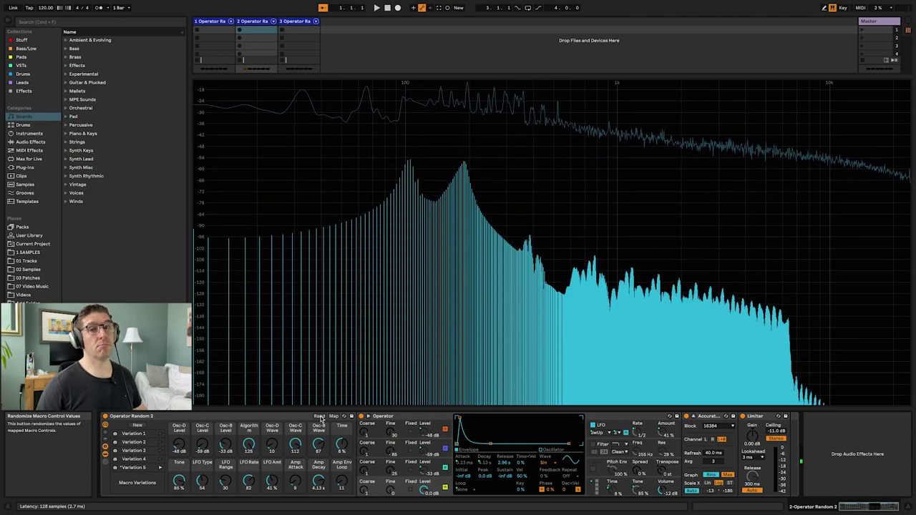
pyautogui.click(319, 416)
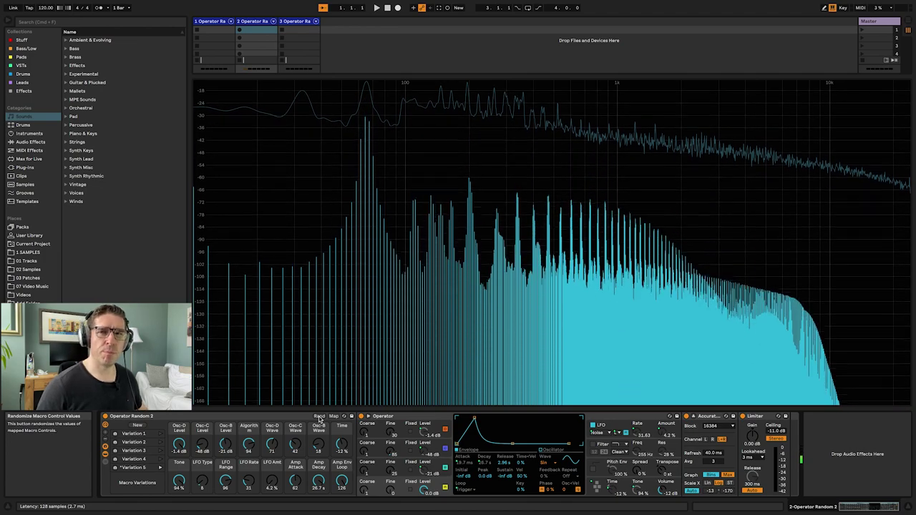
pyautogui.click(134, 426)
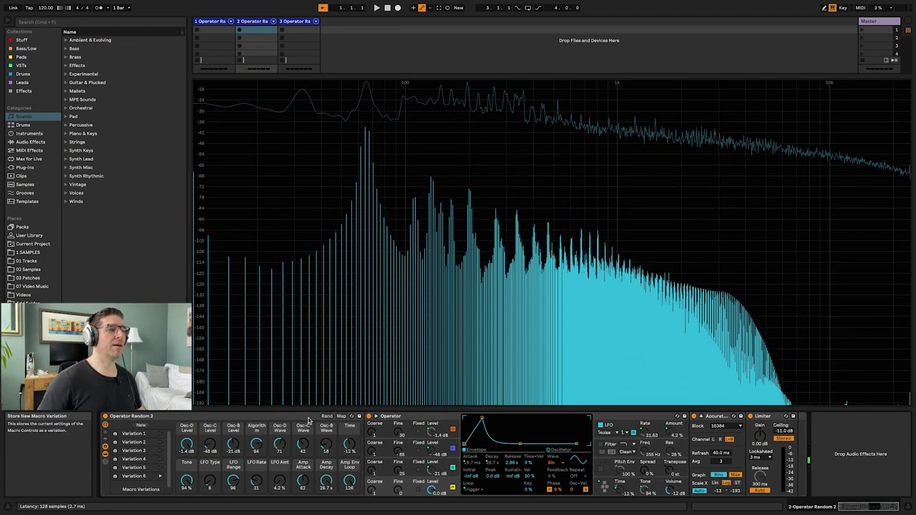
# Randomize the Operator Random 2 macros several more times and store the preferred sound as a seventh variation.
pyautogui.click(326, 416)
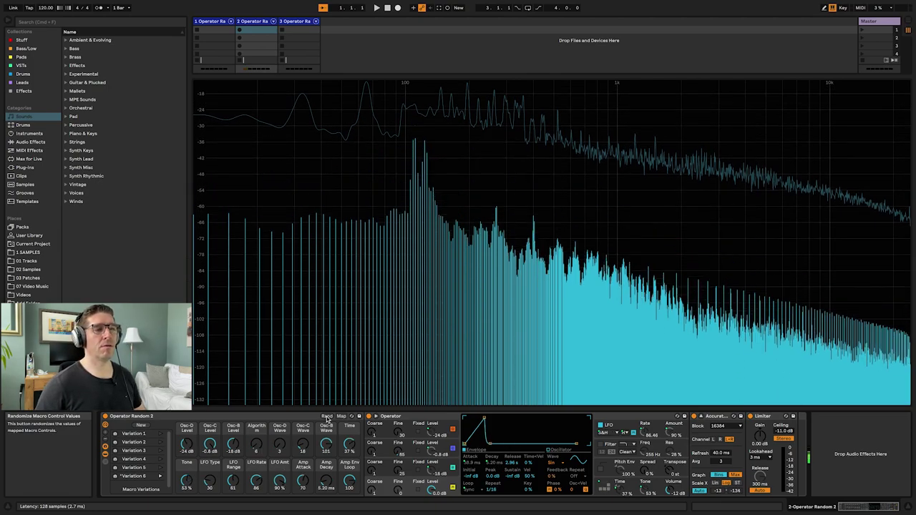
pyautogui.click(327, 417)
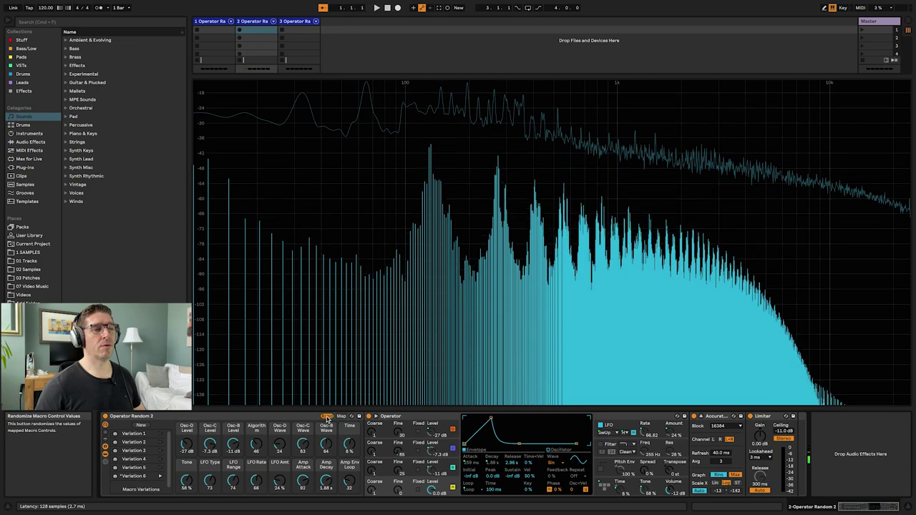
pyautogui.click(327, 417)
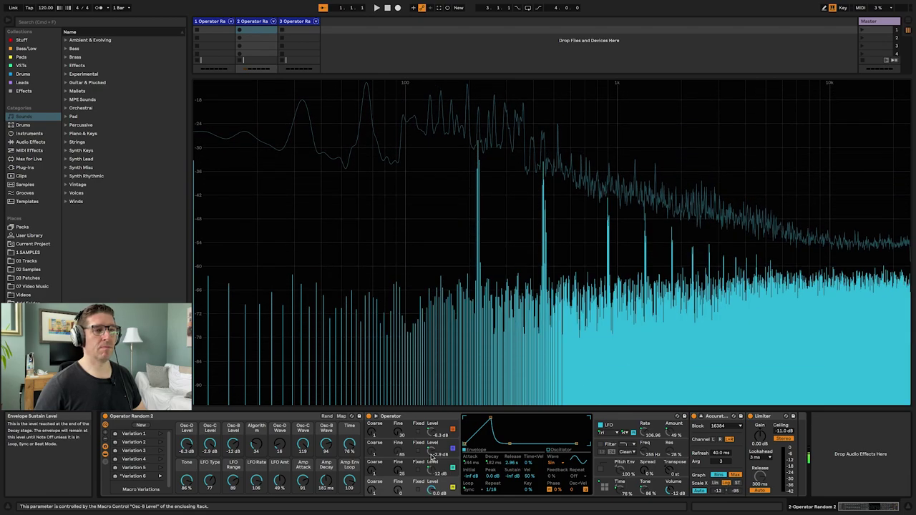
pyautogui.click(327, 416)
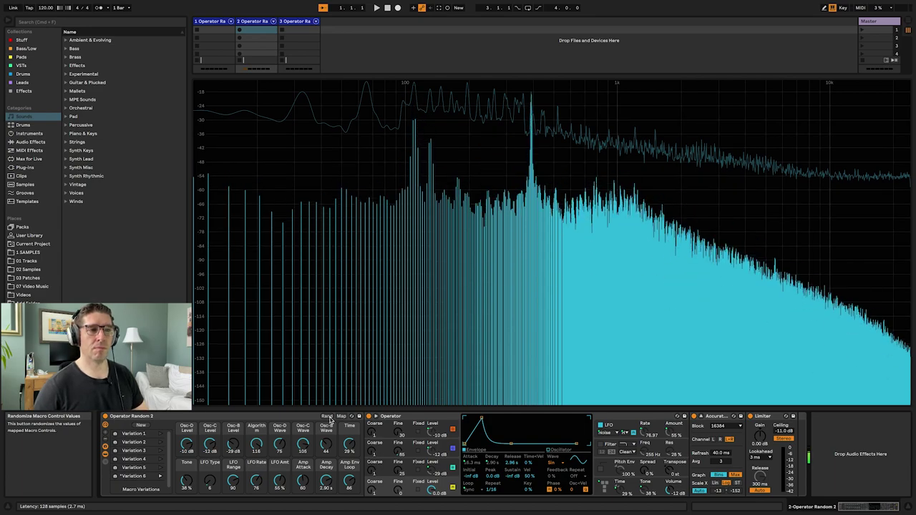
pyautogui.click(328, 417)
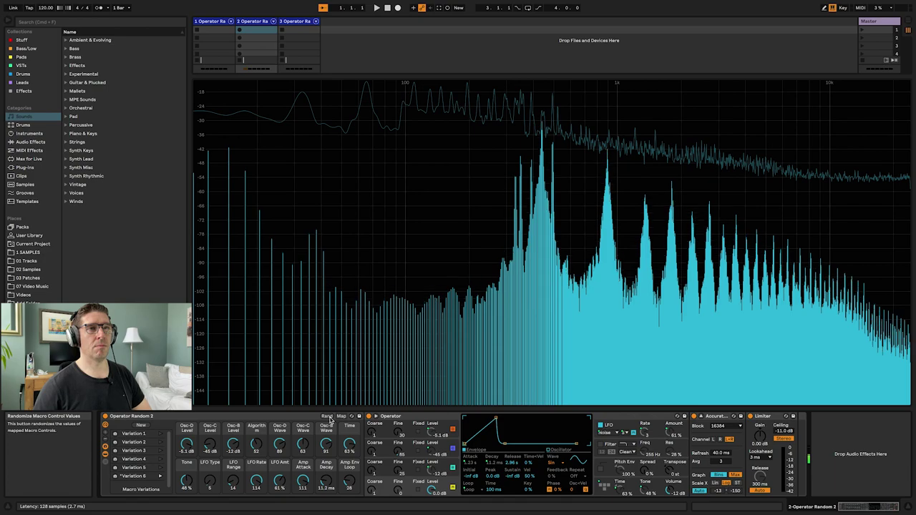
pyautogui.click(329, 417)
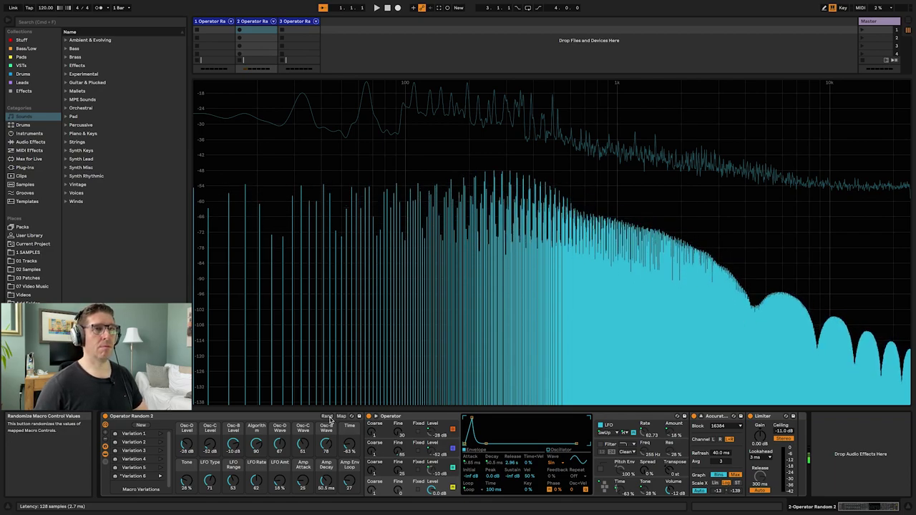
pyautogui.click(141, 425)
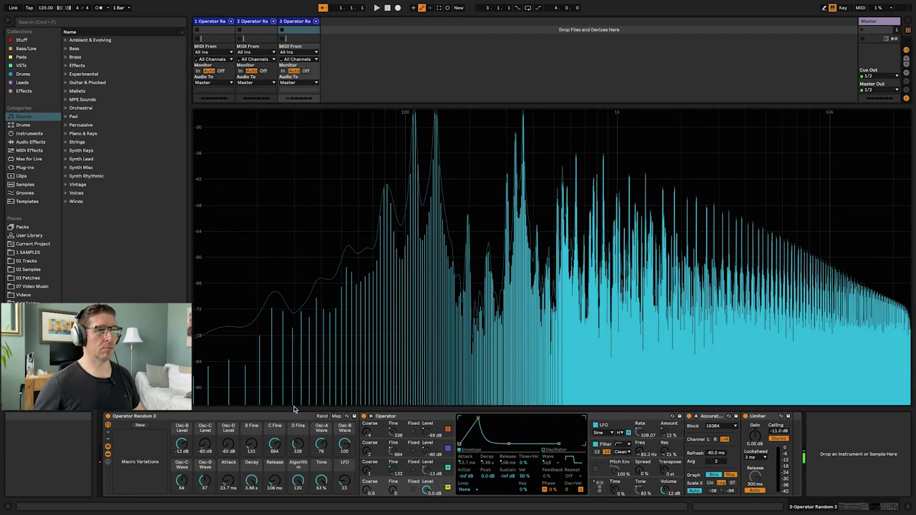
# Switch to the third track's Operator Random 3 rack, randomize its macros three times and store a first macro variation.
pyautogui.click(321, 416)
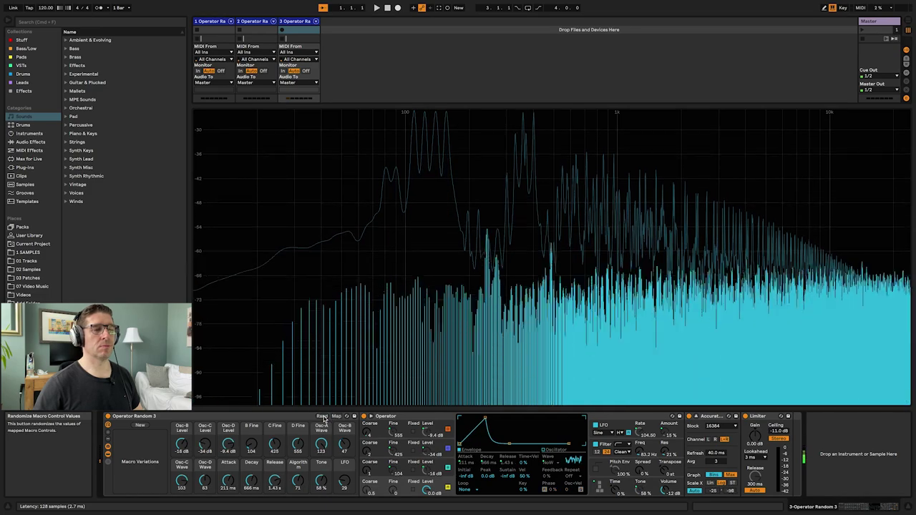
pyautogui.click(322, 417)
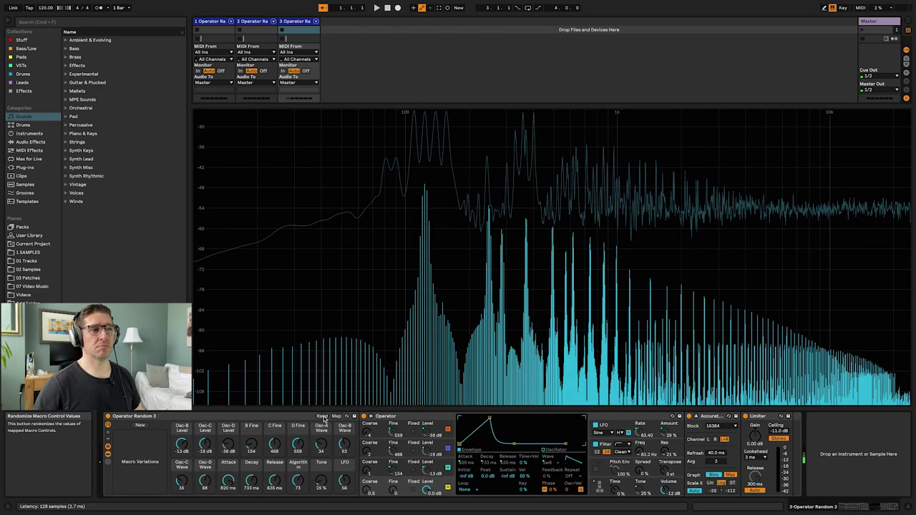
pyautogui.click(322, 417)
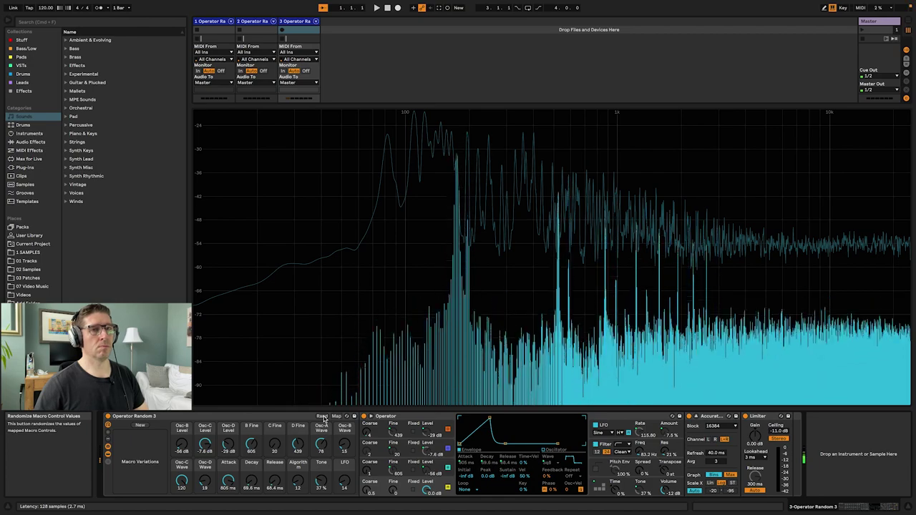
pyautogui.click(139, 425)
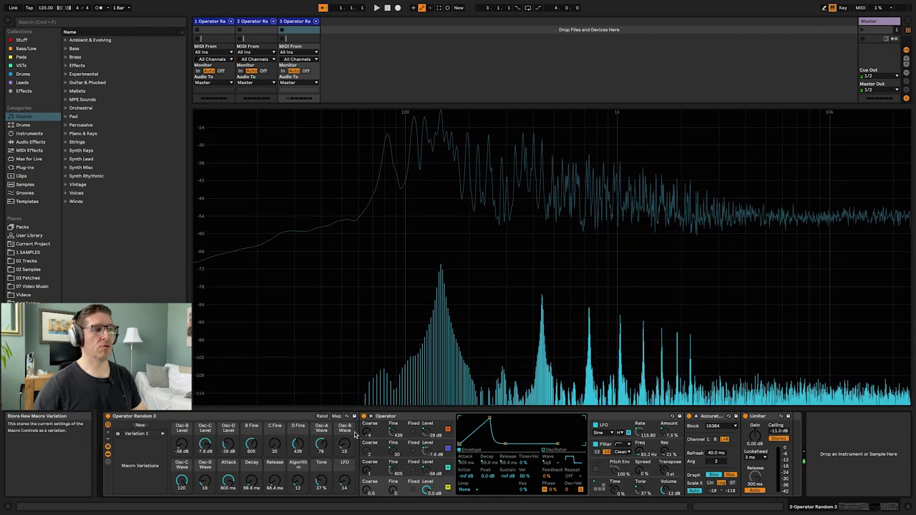
# Randomize the Operator Random 3 macros again until a sound fits and store it as a second variation.
pyautogui.click(326, 420)
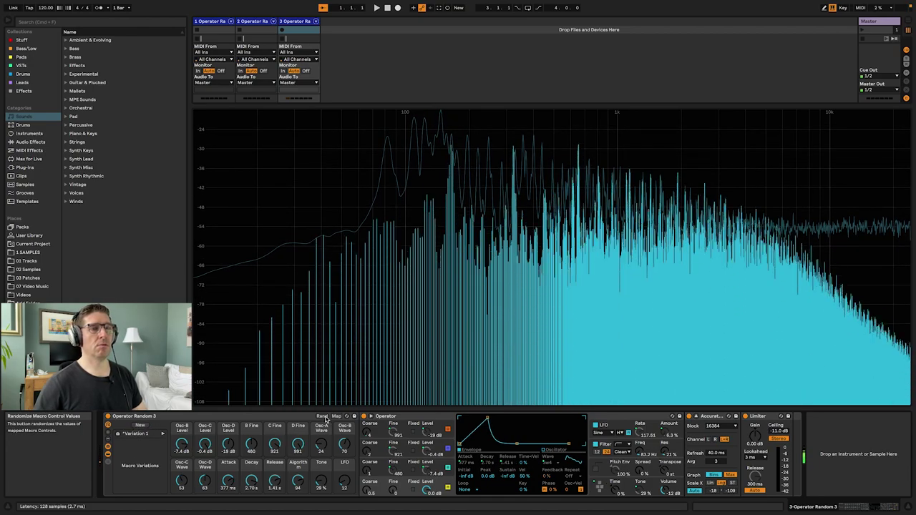
pyautogui.click(326, 419)
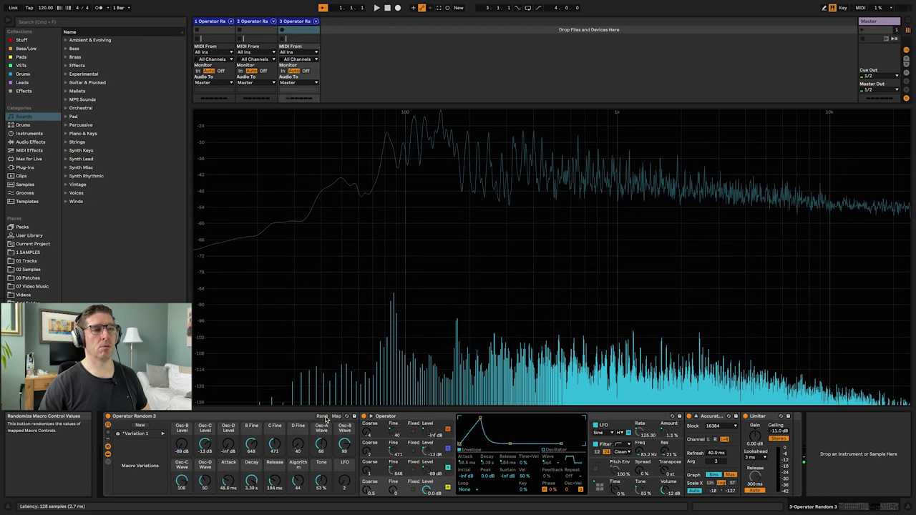
pyautogui.click(325, 420)
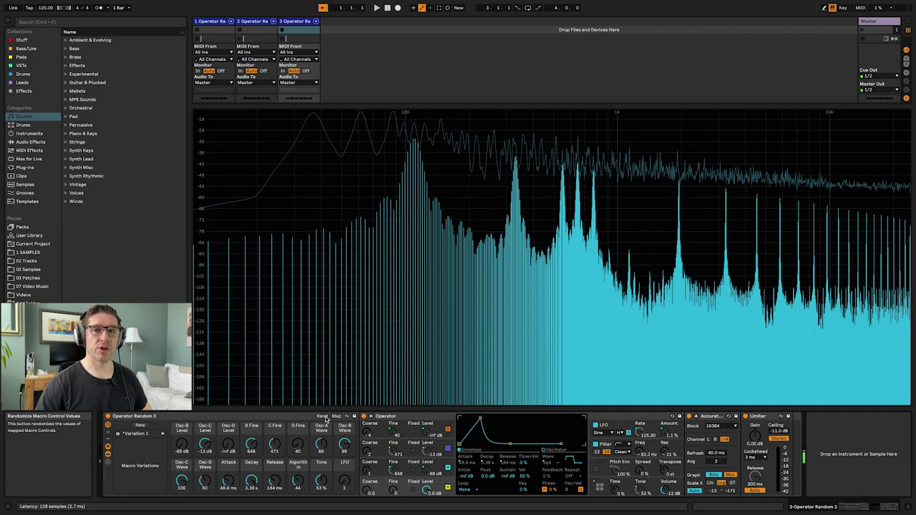
pyautogui.click(140, 425)
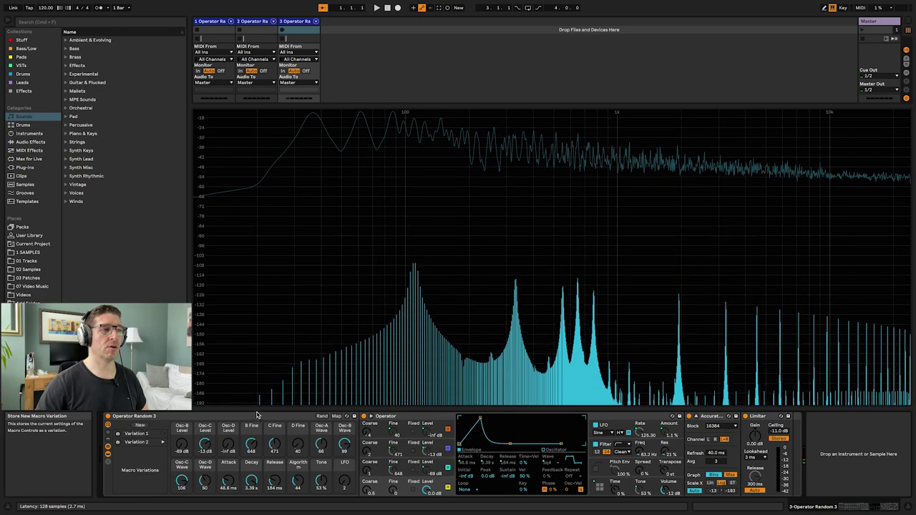
# Randomize the Operator Random 3 macros twice more and store the result as a third macro variation.
pyautogui.click(326, 418)
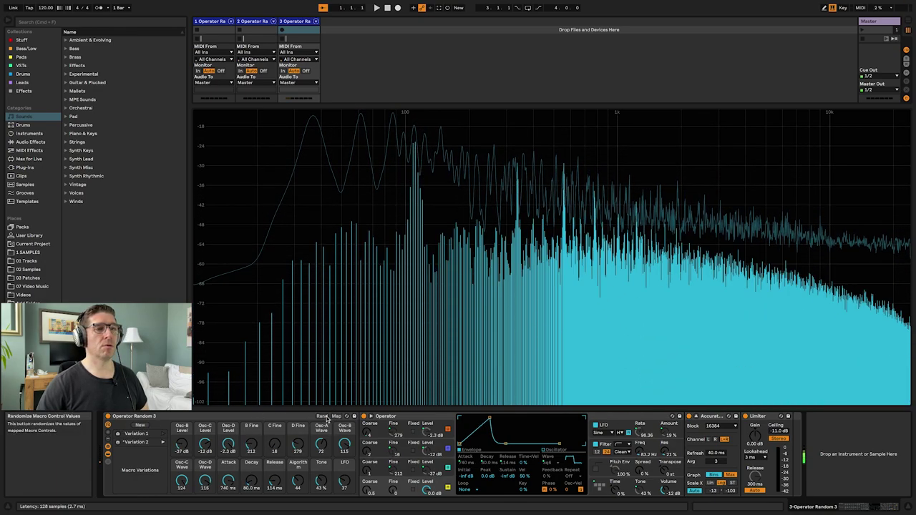
pyautogui.click(326, 418)
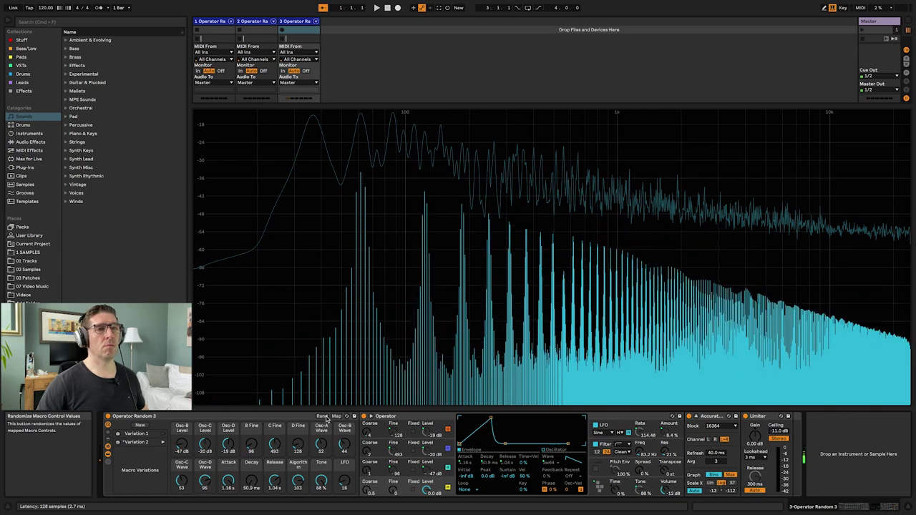
pyautogui.click(140, 425)
# Keep randomizing the Operator Random 3 macros, storing the preferred sounds as a fourth and a fifth macro variation.
pyautogui.click(323, 417)
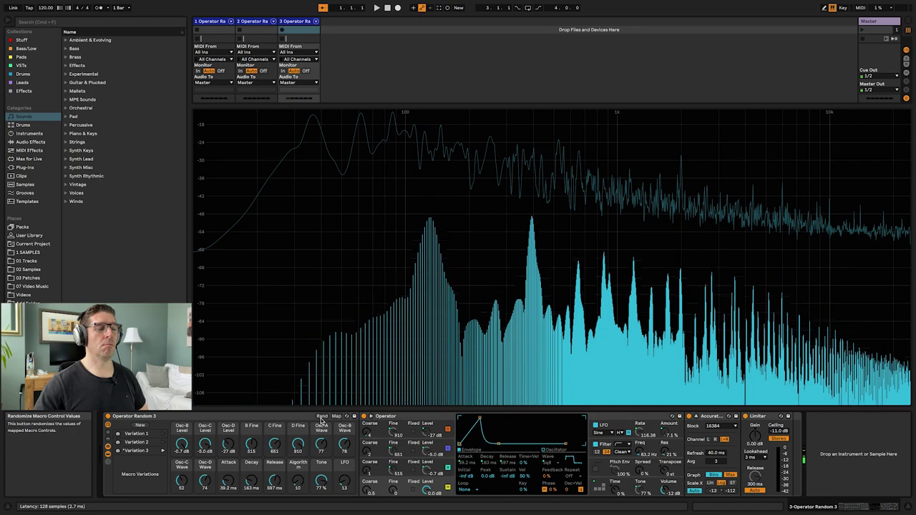
pyautogui.click(322, 417)
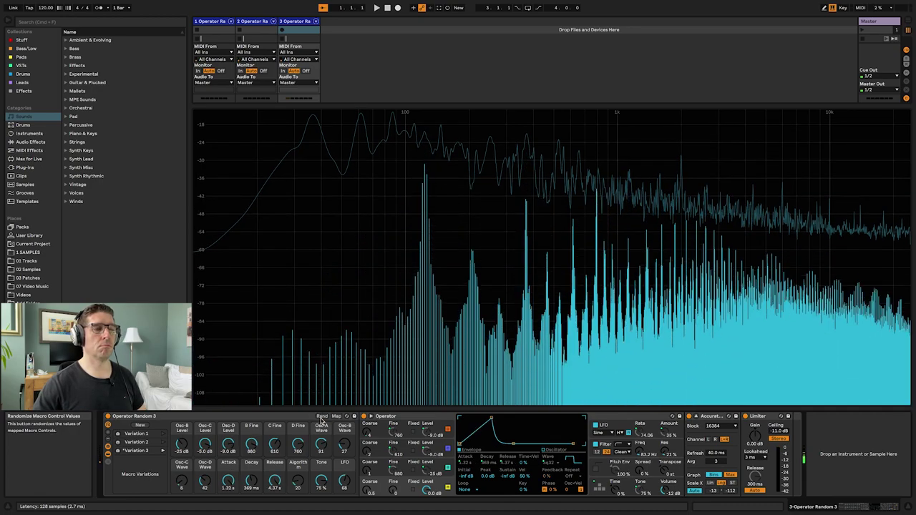
pyautogui.click(321, 417)
pyautogui.click(322, 416)
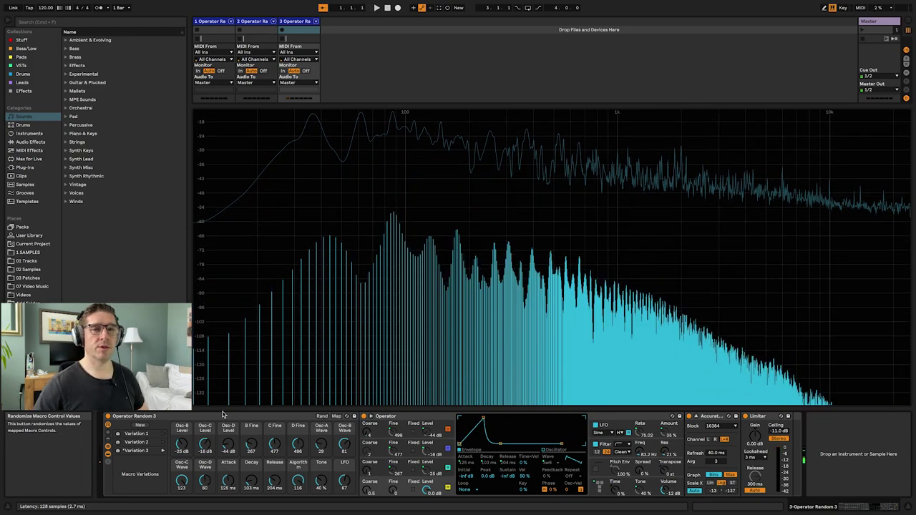
pyautogui.click(139, 425)
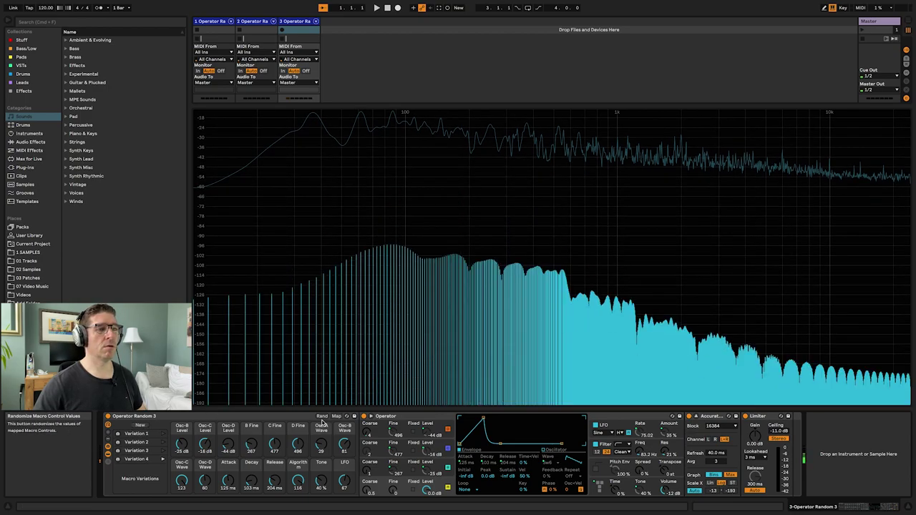
pyautogui.click(322, 416)
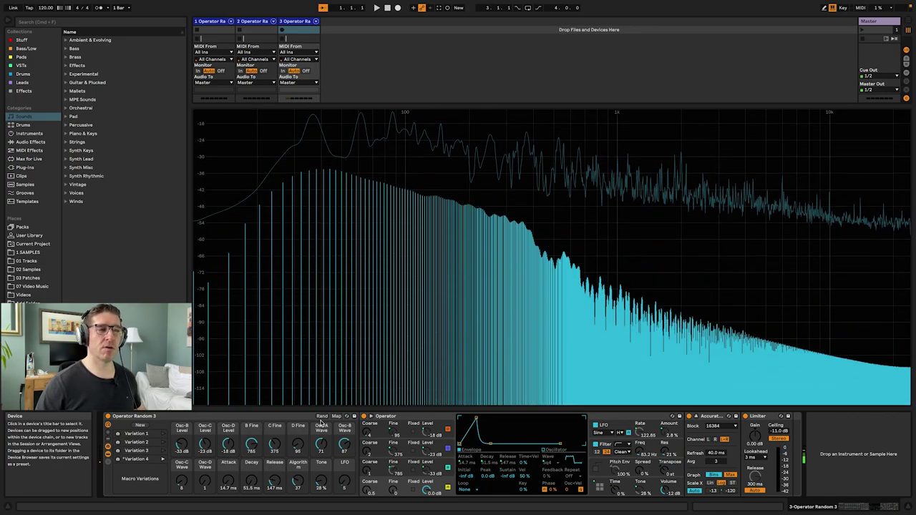
pyautogui.click(141, 425)
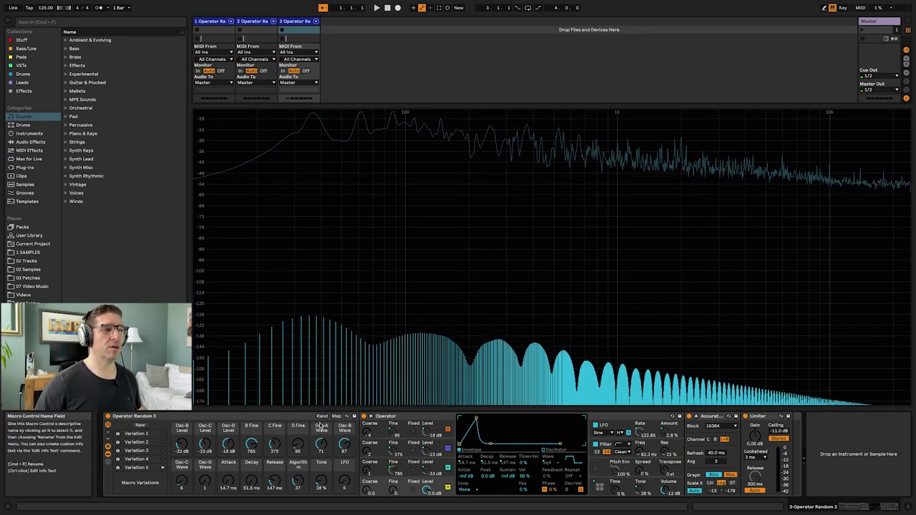
# Randomize the Operator Random 3 macros four more times and store the result as a sixth macro variation.
pyautogui.click(322, 416)
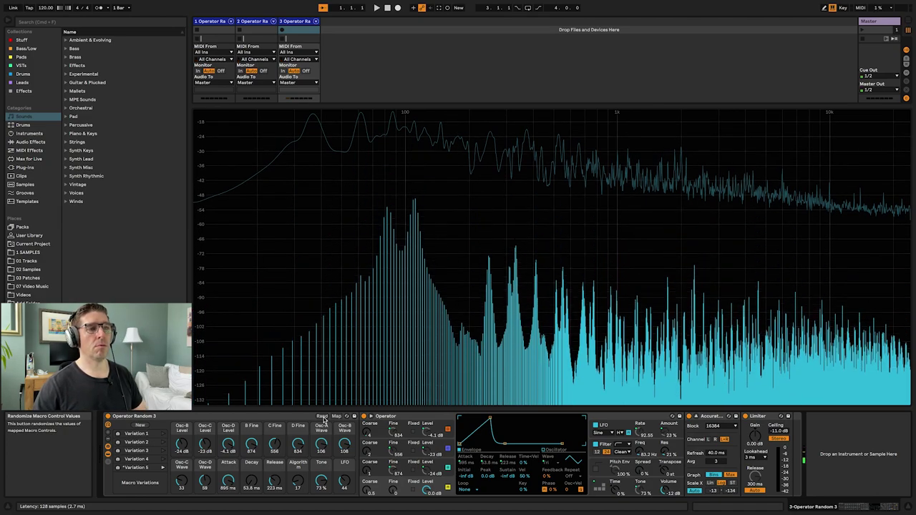
pyautogui.click(323, 418)
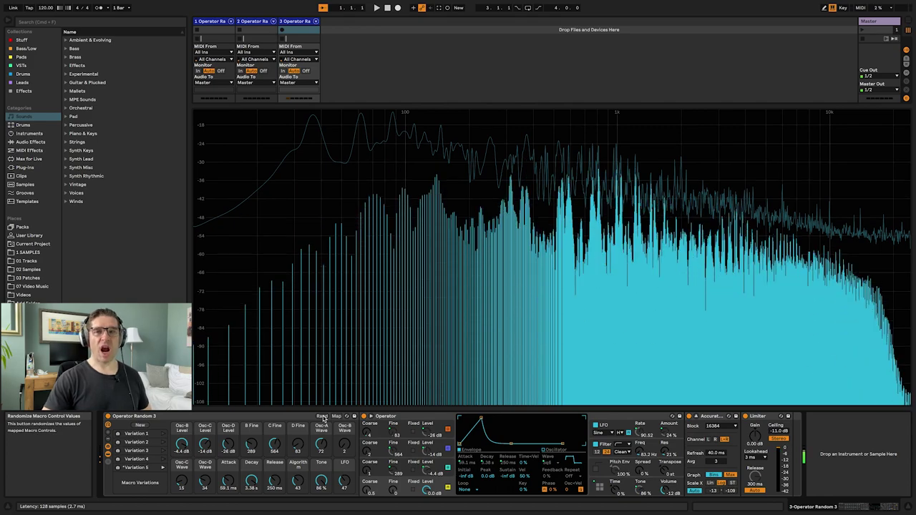
pyautogui.click(322, 418)
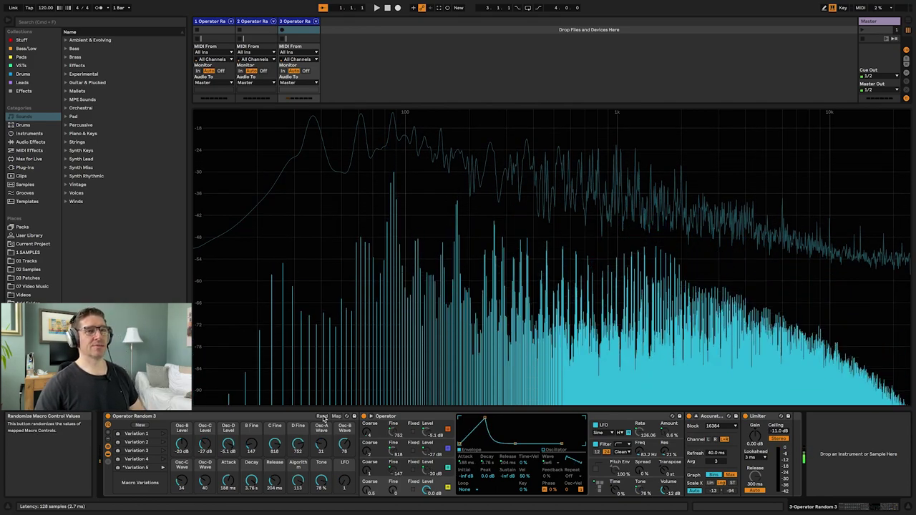
pyautogui.click(323, 418)
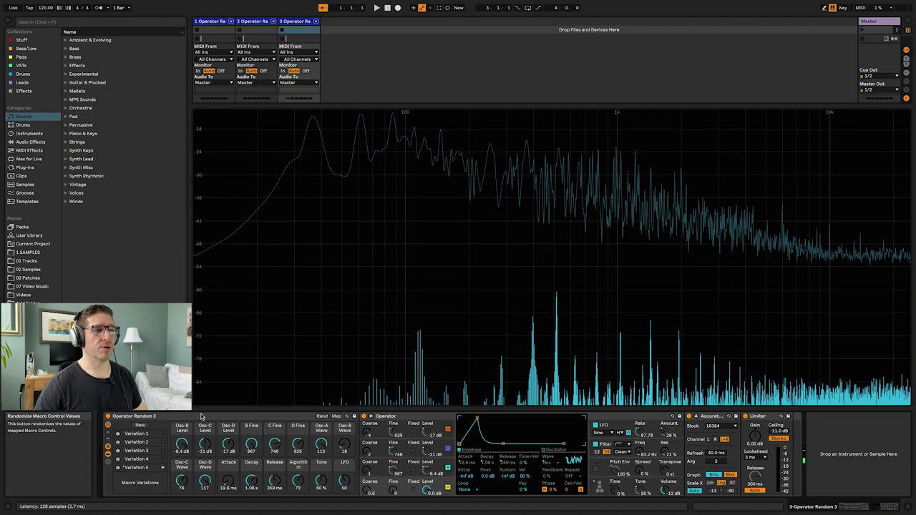
pyautogui.click(164, 427)
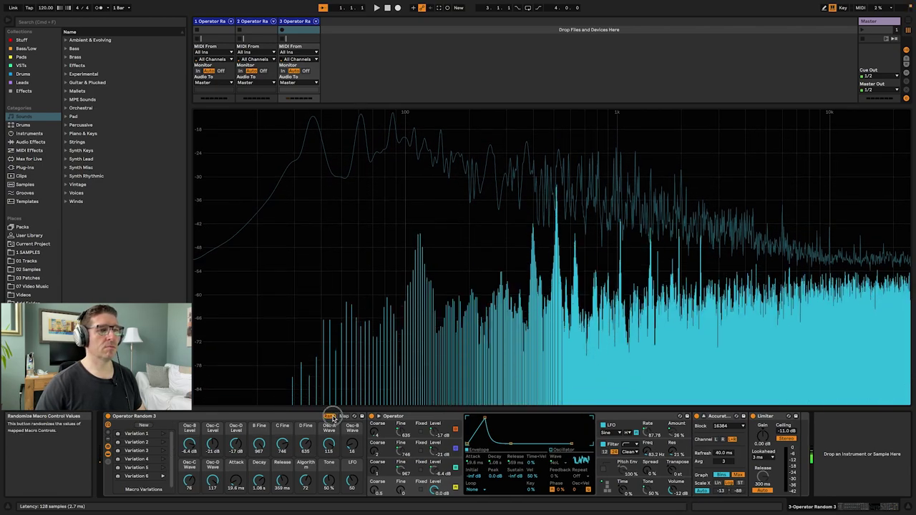
# Randomize the Operator Random 3 macros repeatedly to audition further candidate sounds without storing any of them.
pyautogui.click(330, 416)
pyautogui.click(330, 417)
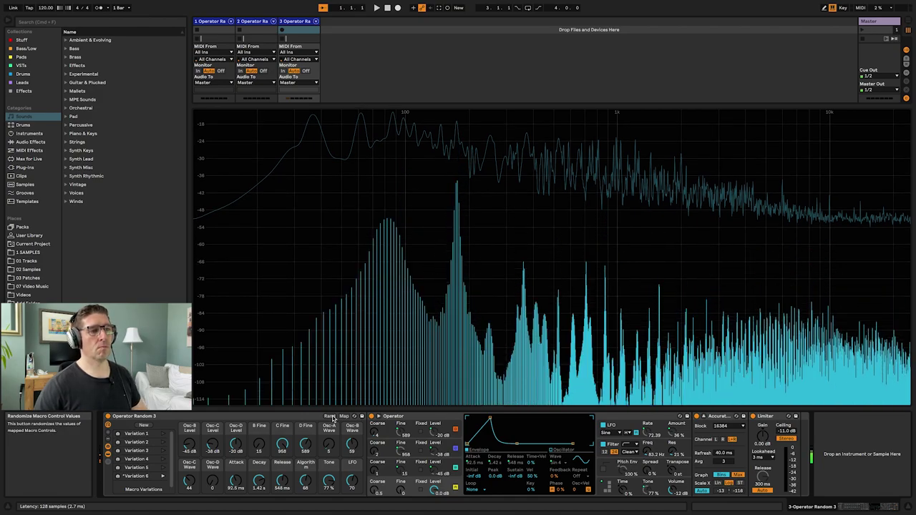
pyautogui.click(330, 417)
pyautogui.click(331, 417)
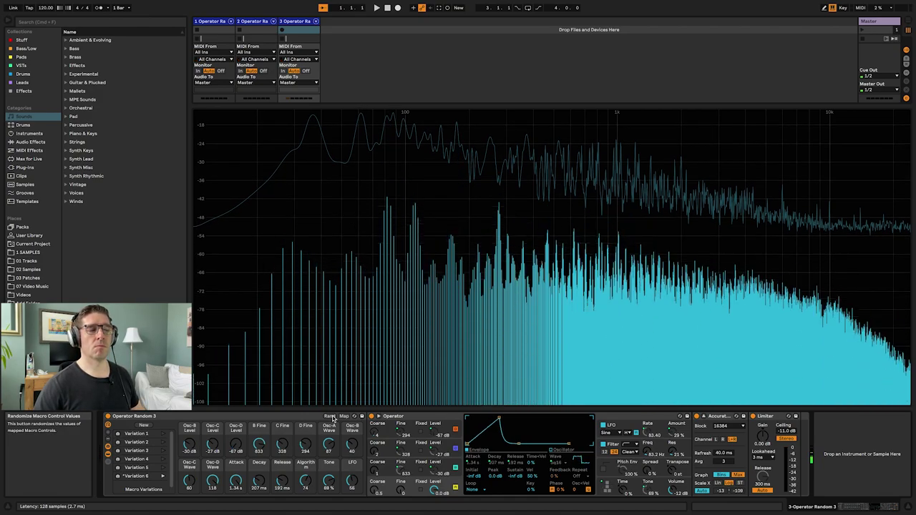
pyautogui.click(332, 419)
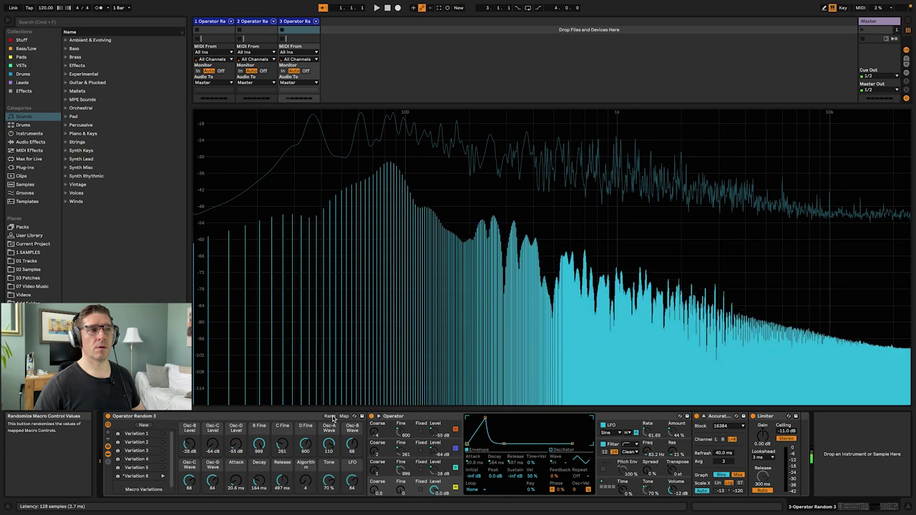
pyautogui.click(331, 417)
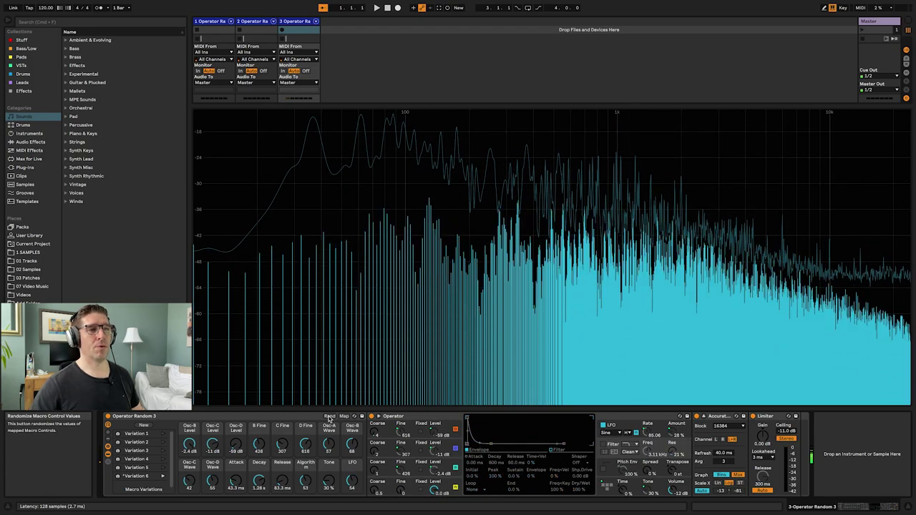
pyautogui.click(329, 418)
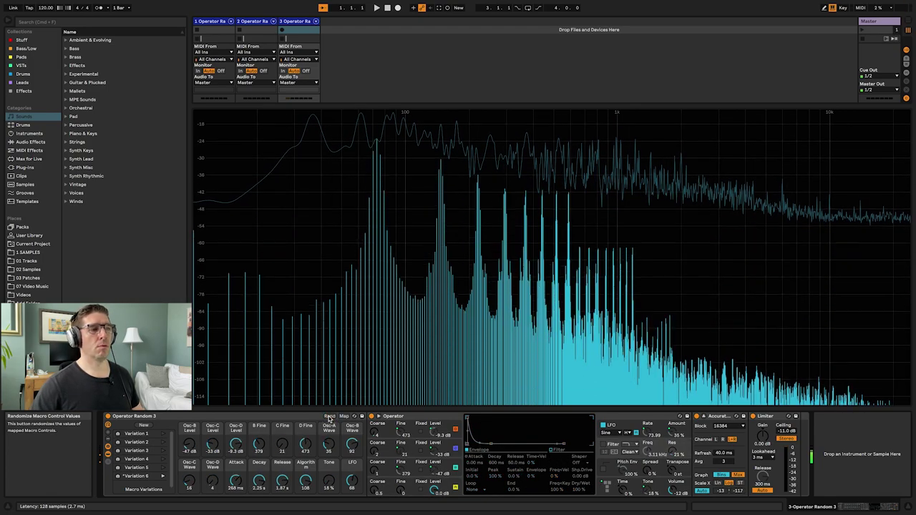
pyautogui.click(329, 418)
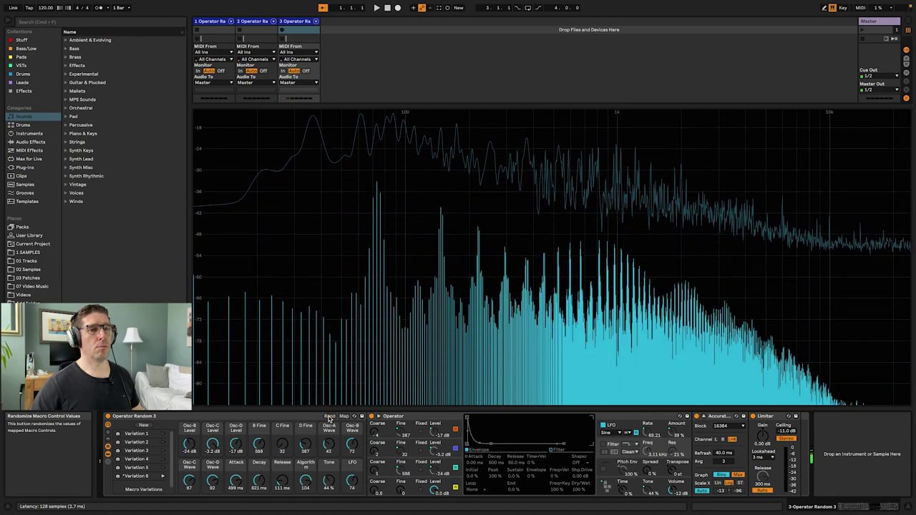
pyautogui.click(329, 418)
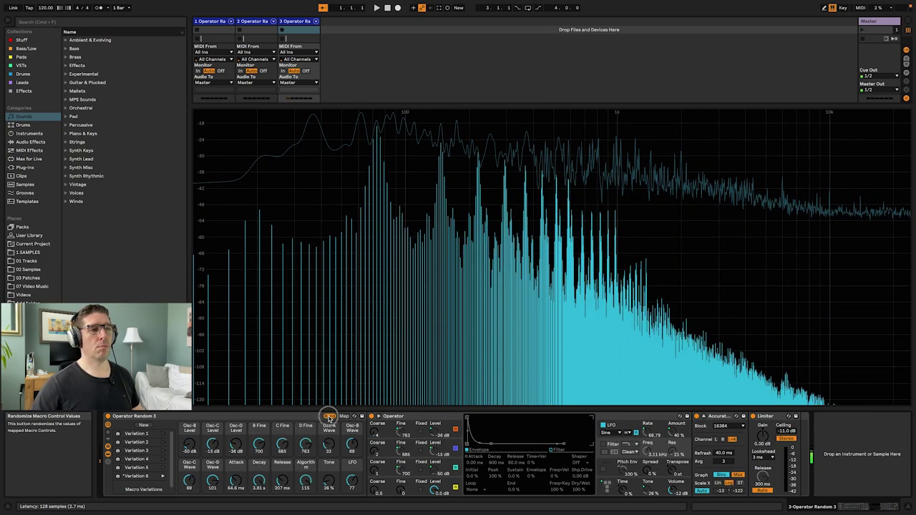
pyautogui.click(329, 418)
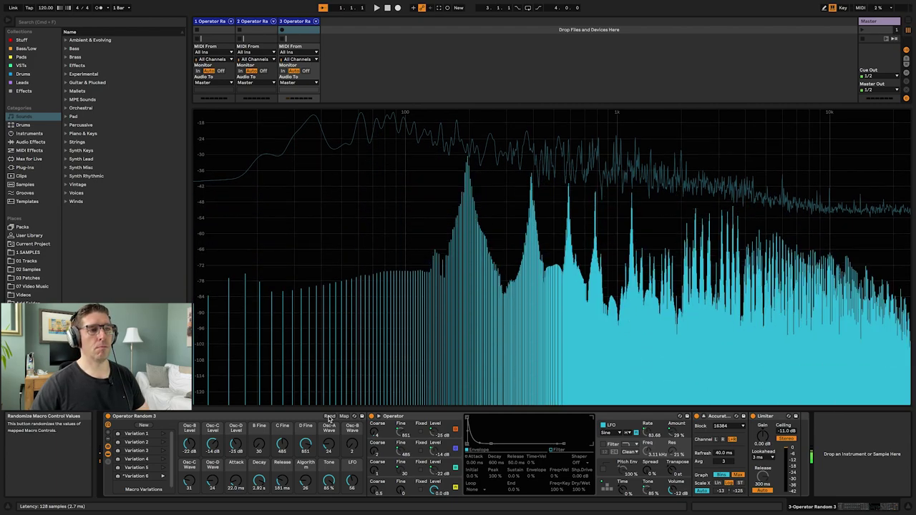
pyautogui.click(329, 418)
pyautogui.click(329, 417)
pyautogui.click(329, 417)
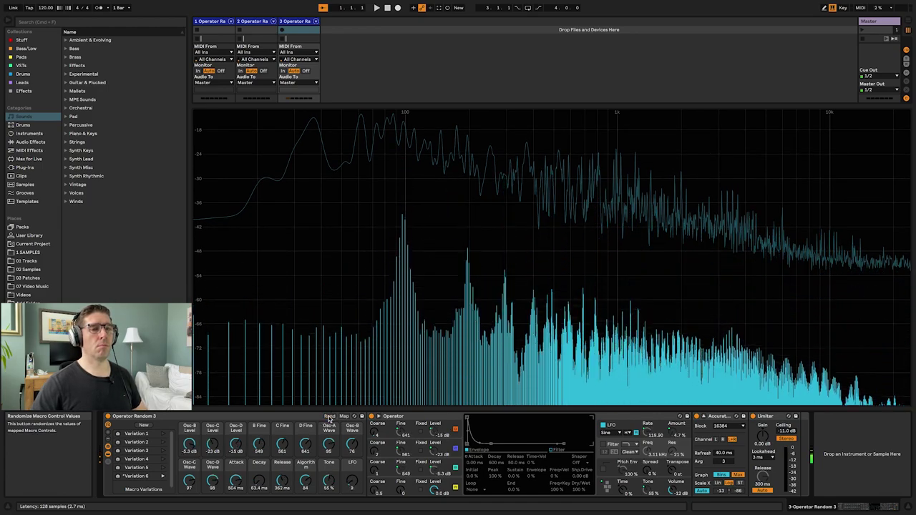
pyautogui.click(329, 418)
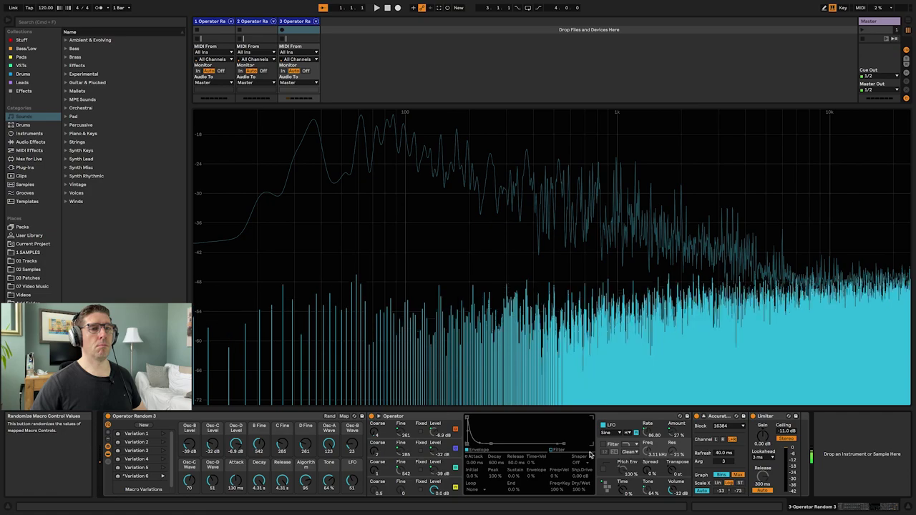
# Enable Operator's filter, switch it to the high-pass type and lower its frequency to 79.0 Hz.
pyautogui.click(605, 445)
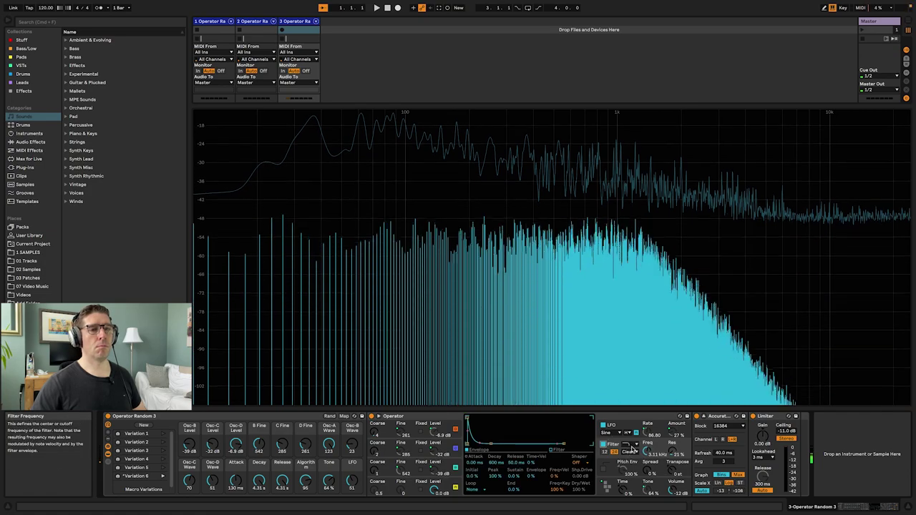
pyautogui.click(629, 445)
pyautogui.click(628, 459)
pyautogui.moveTo(646, 451); pyautogui.dragTo(646, 498)
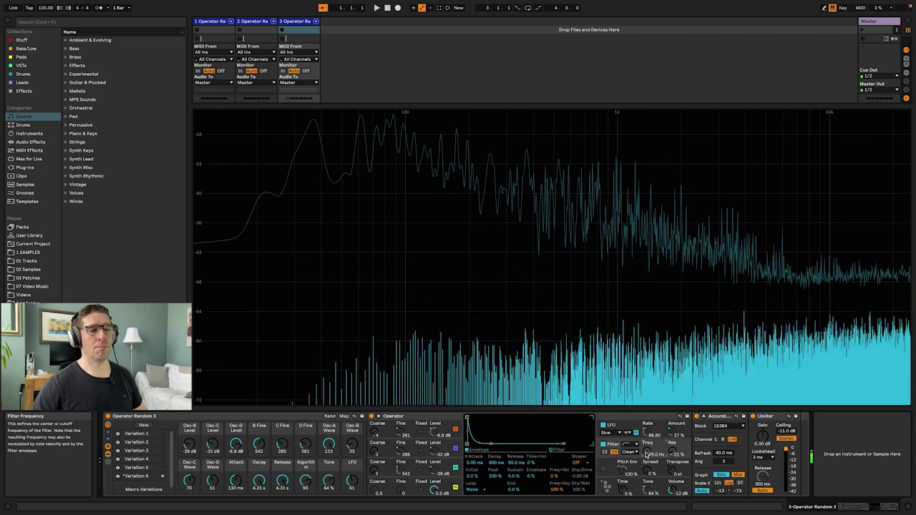
# Randomize the Operator Random 3 macros four times with the filter on and store the result as a seventh variation.
pyautogui.click(328, 416)
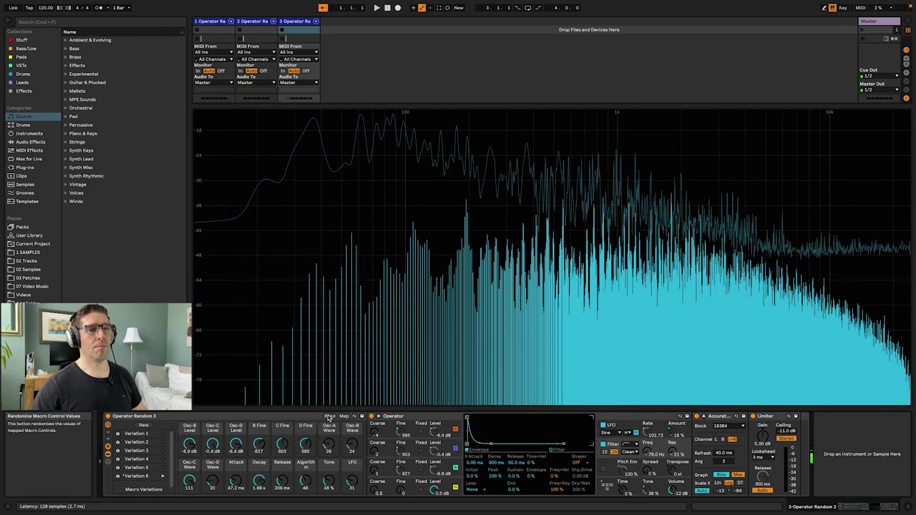
pyautogui.click(328, 416)
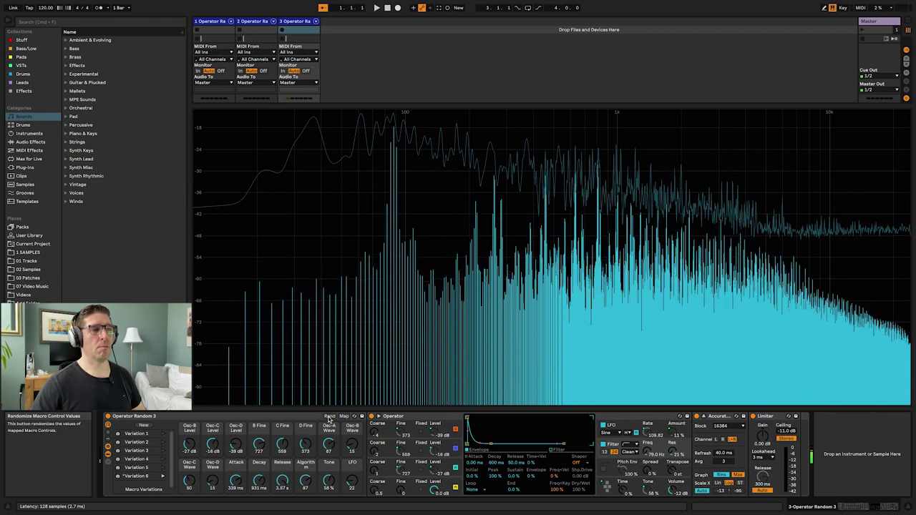
pyautogui.click(328, 416)
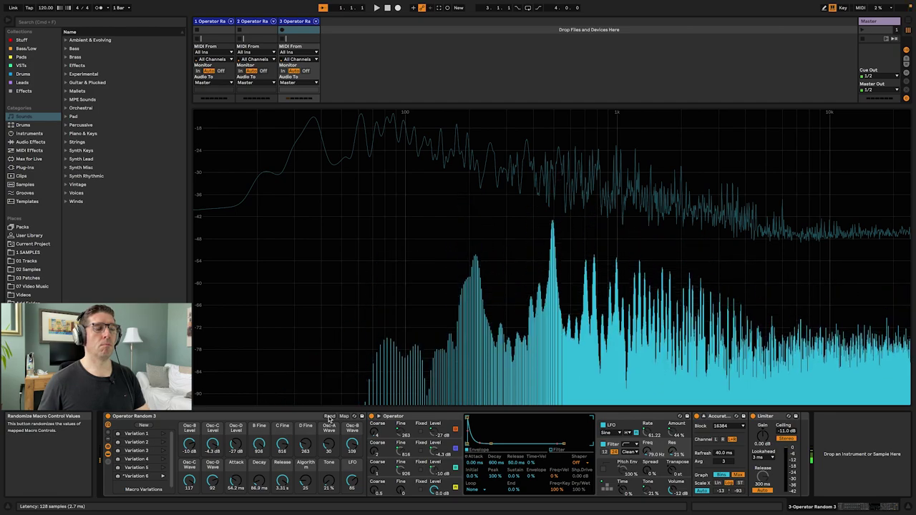
pyautogui.click(329, 416)
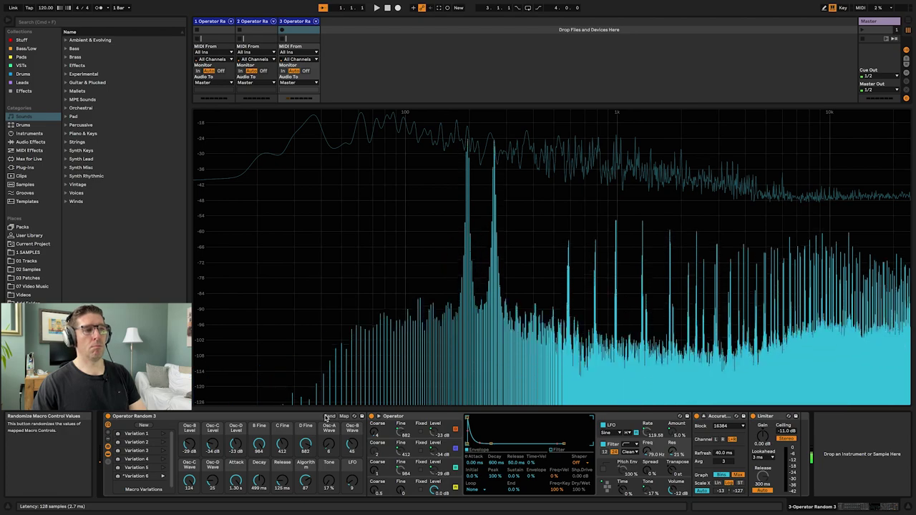
pyautogui.click(144, 425)
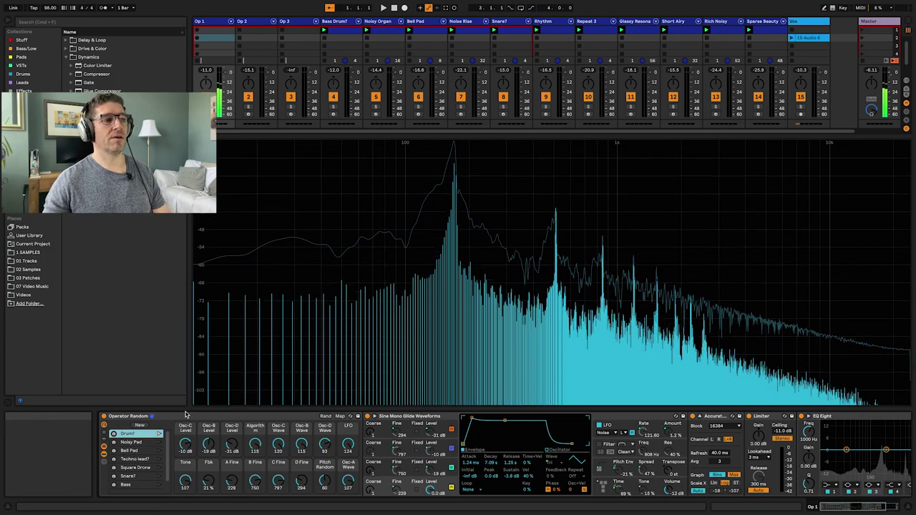
# Audition the stored macro variations of the Op 1 track's Operator Random rack, from Drum? down through Bass.
pyautogui.click(159, 433)
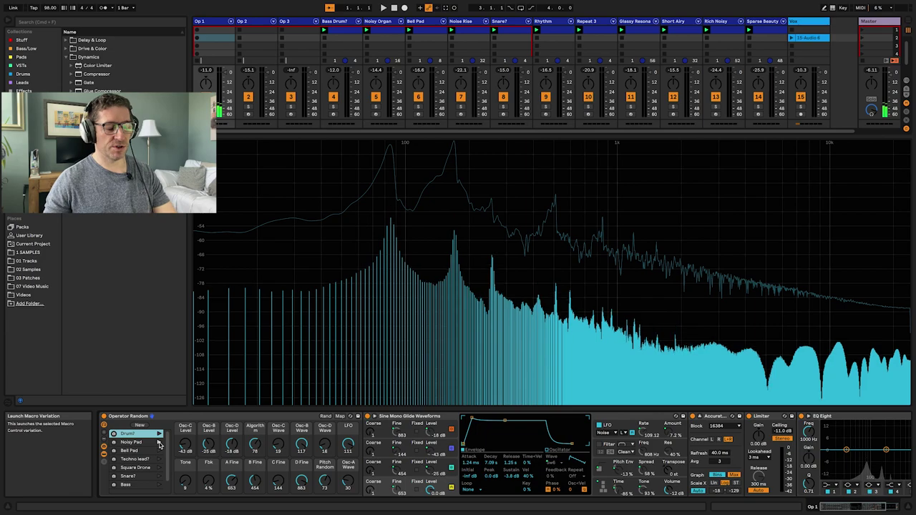
pyautogui.click(159, 443)
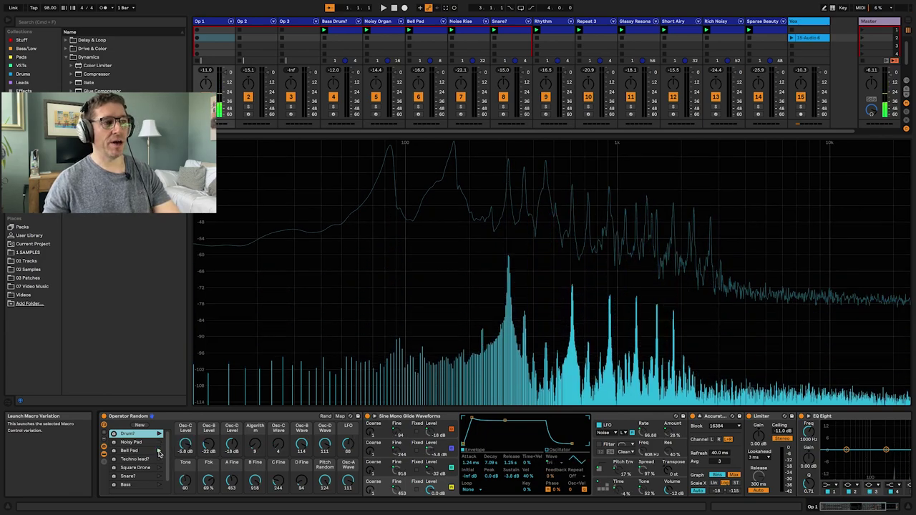
pyautogui.click(159, 452)
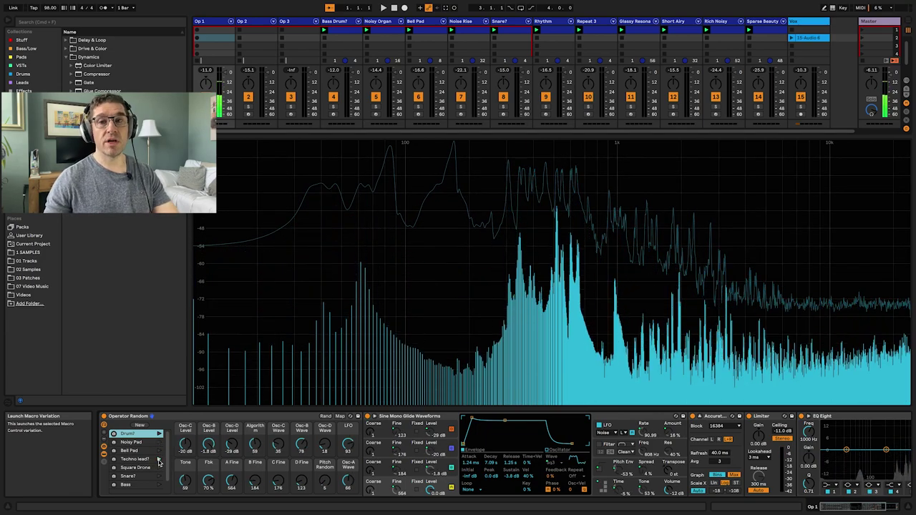
pyautogui.click(158, 460)
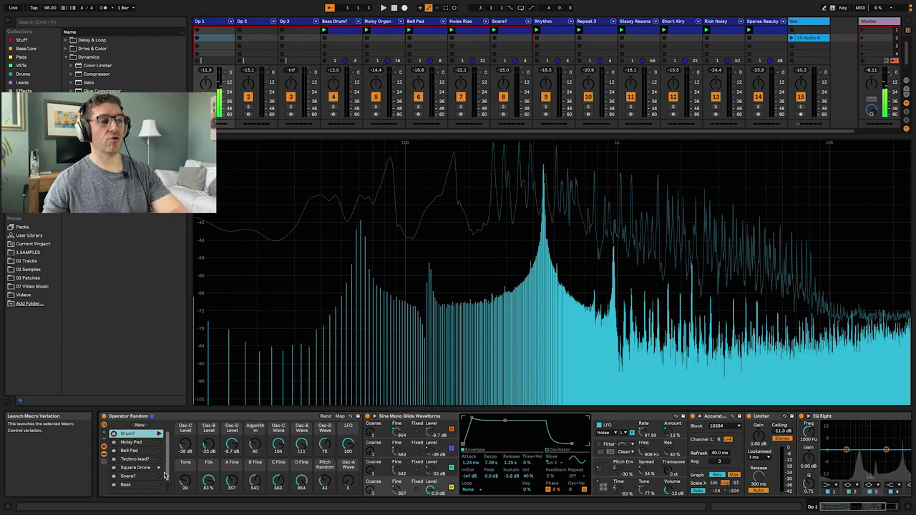
pyautogui.click(158, 476)
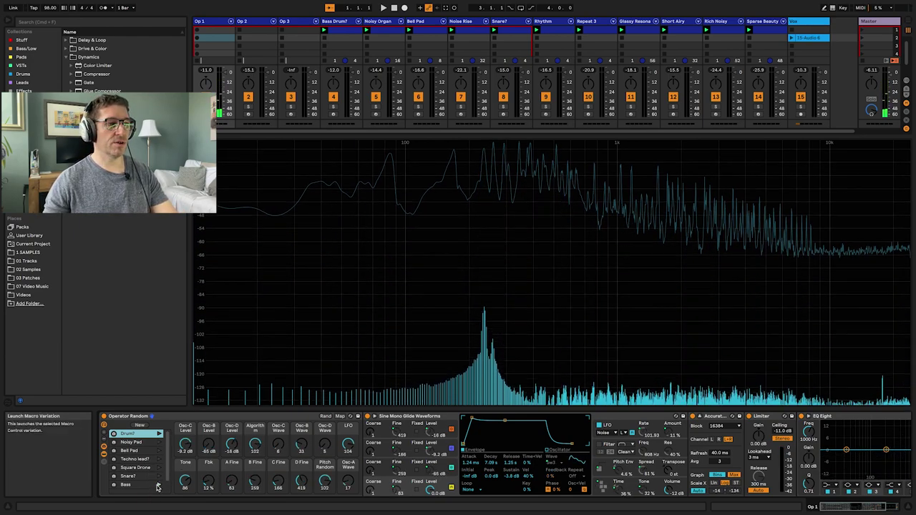
pyautogui.click(158, 486)
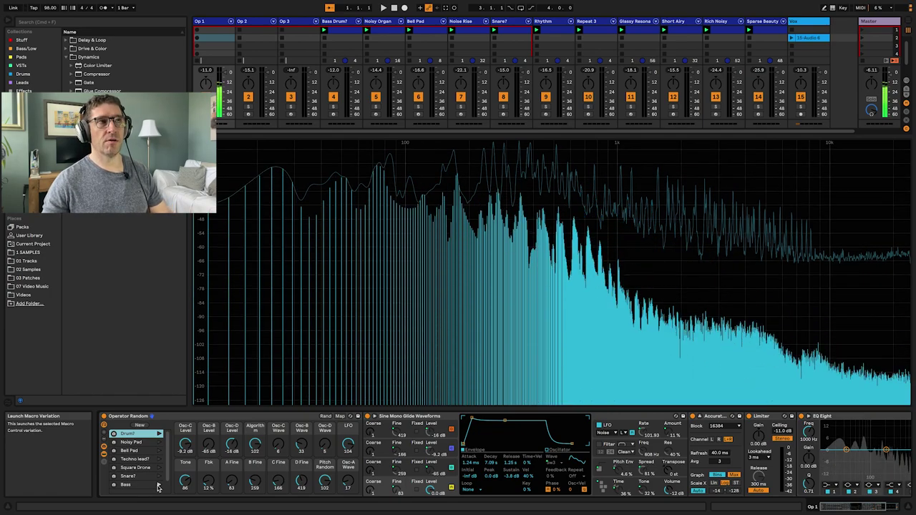
# Arm the Op 2 track and audition its rack's stored macro variations, from Siren down through Repeat 4.
pyautogui.click(248, 115)
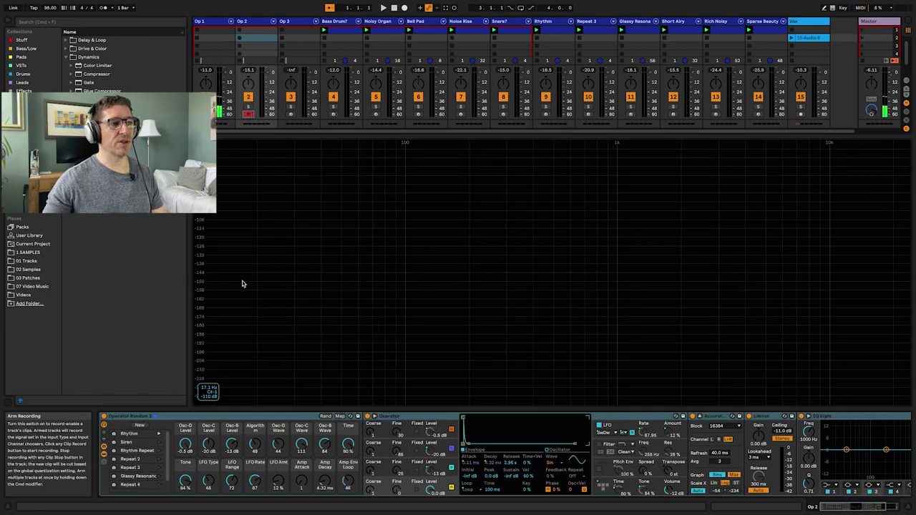
pyautogui.click(159, 444)
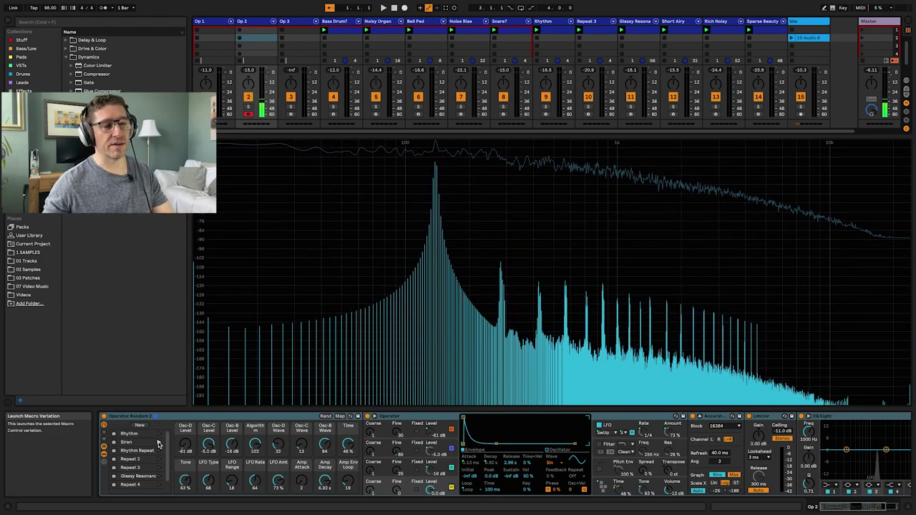
pyautogui.click(158, 451)
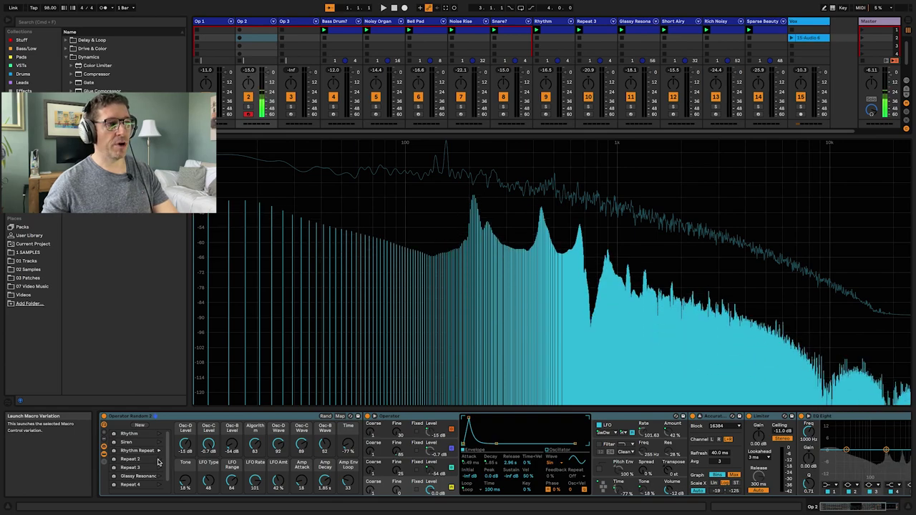
pyautogui.click(159, 459)
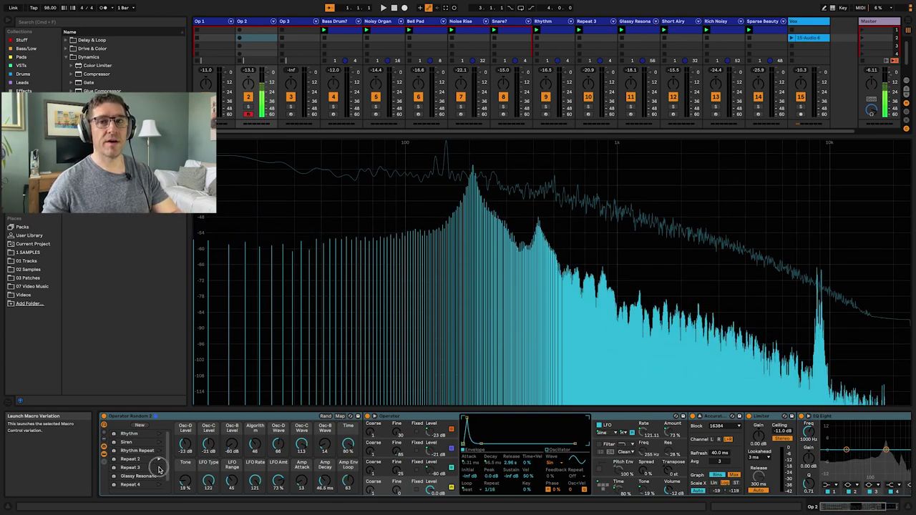
pyautogui.click(159, 468)
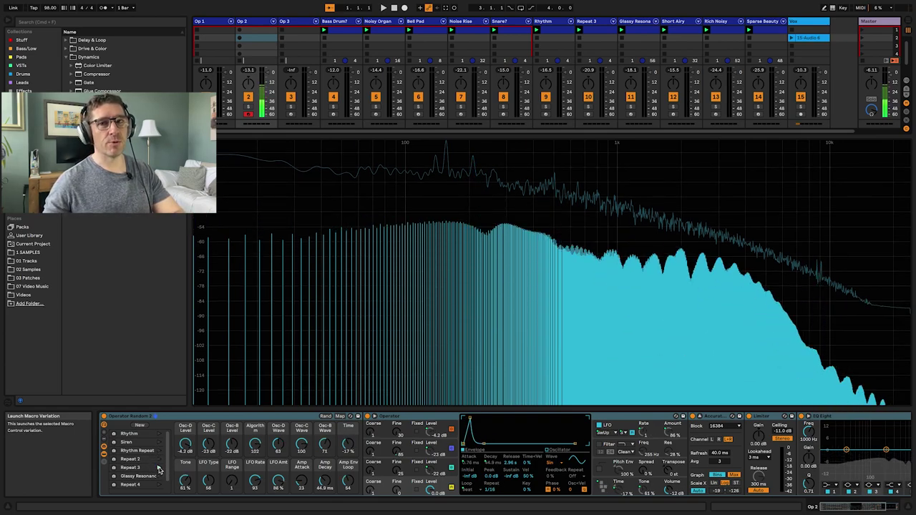
pyautogui.click(160, 476)
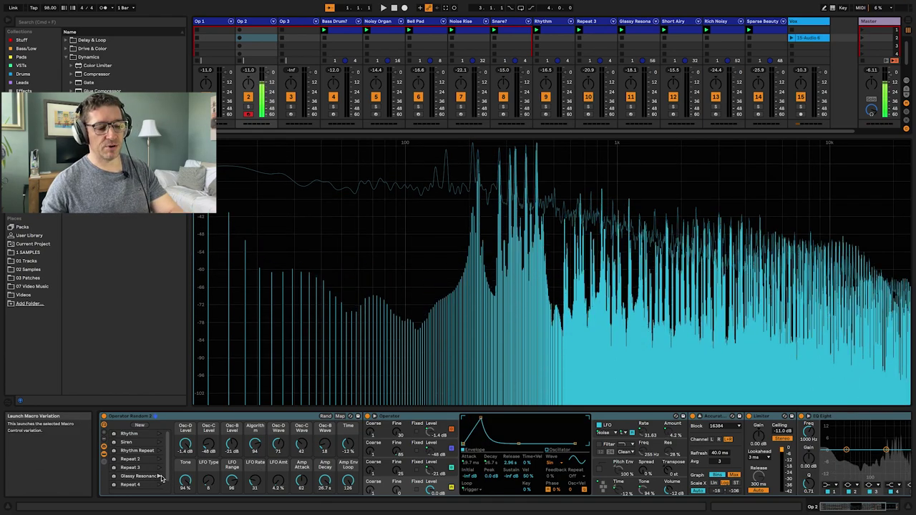
pyautogui.click(160, 486)
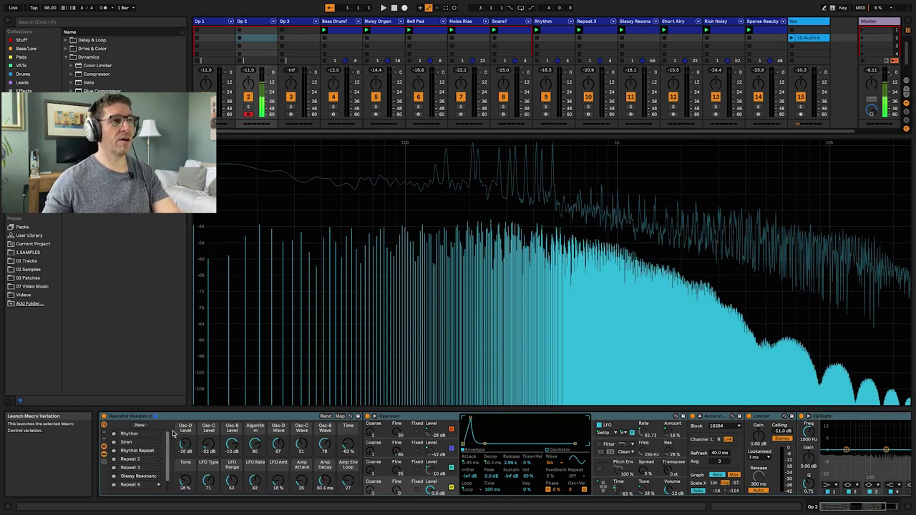
# Arm the Op 3 track and audition its rack's stored macro variations, from Short Airy down through Sparse Beauty.
pyautogui.click(290, 115)
pyautogui.click(158, 433)
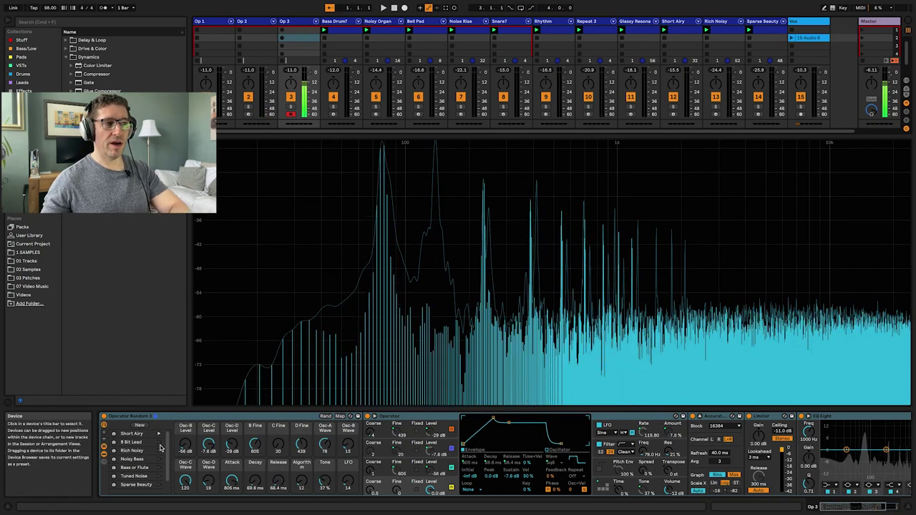
pyautogui.click(159, 442)
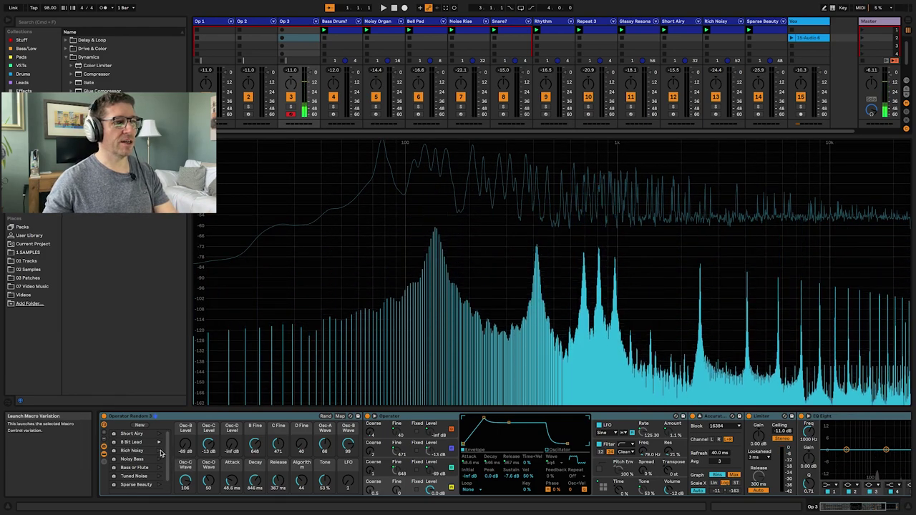
pyautogui.click(160, 452)
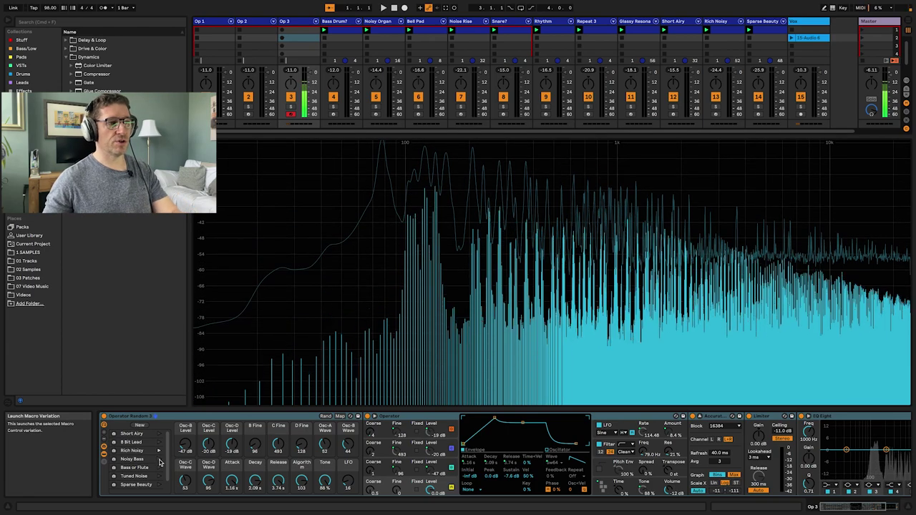
pyautogui.click(160, 461)
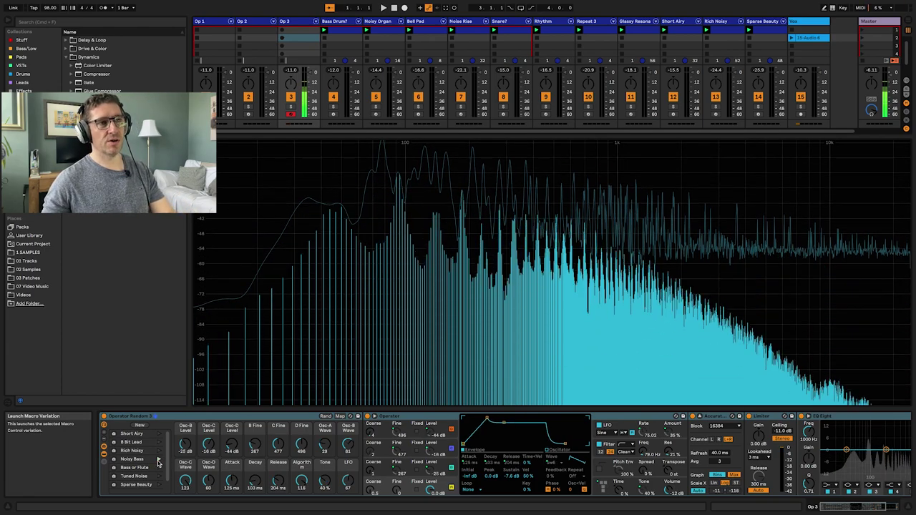
pyautogui.click(159, 469)
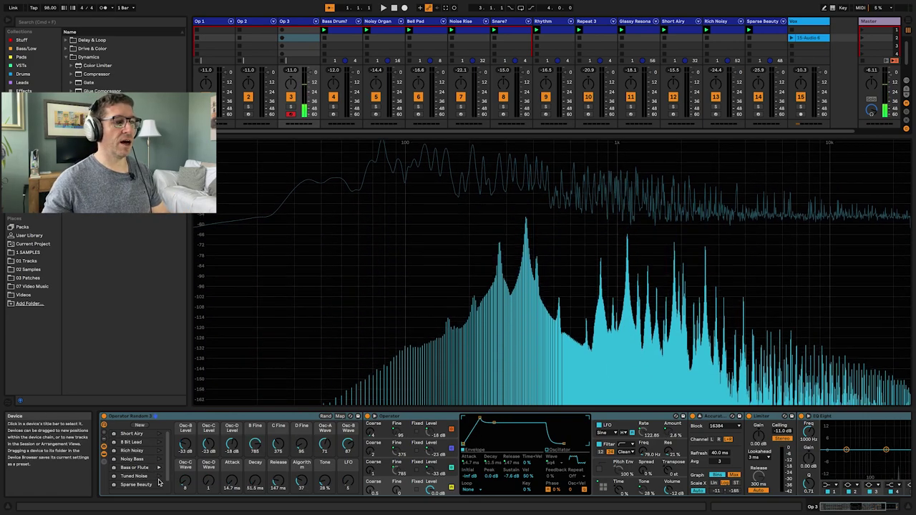
pyautogui.click(159, 477)
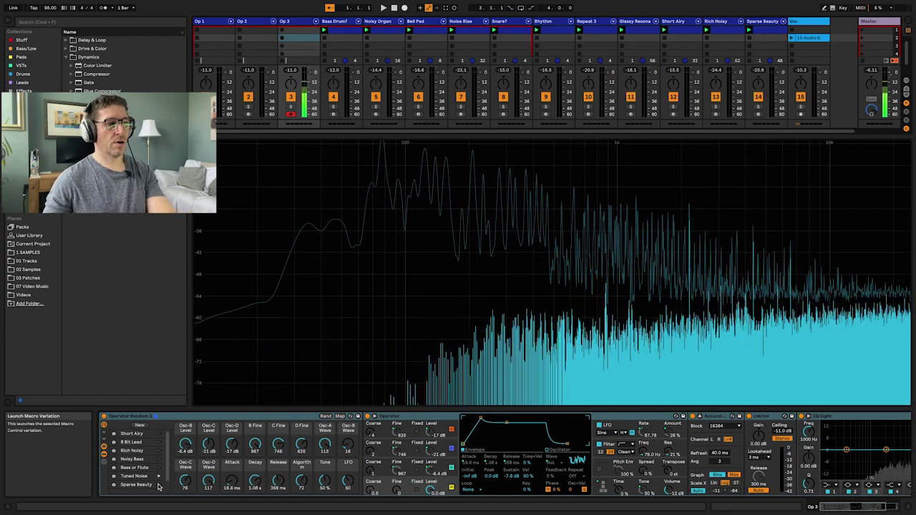
pyautogui.click(159, 486)
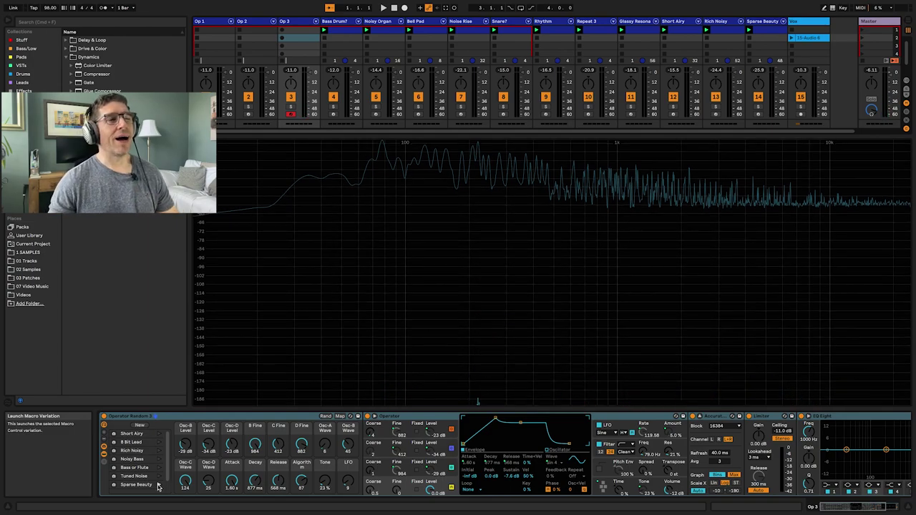
# Play the project and compare the Bass Drum? track with its EQ Eight bypassed and active.
pyautogui.click(342, 23)
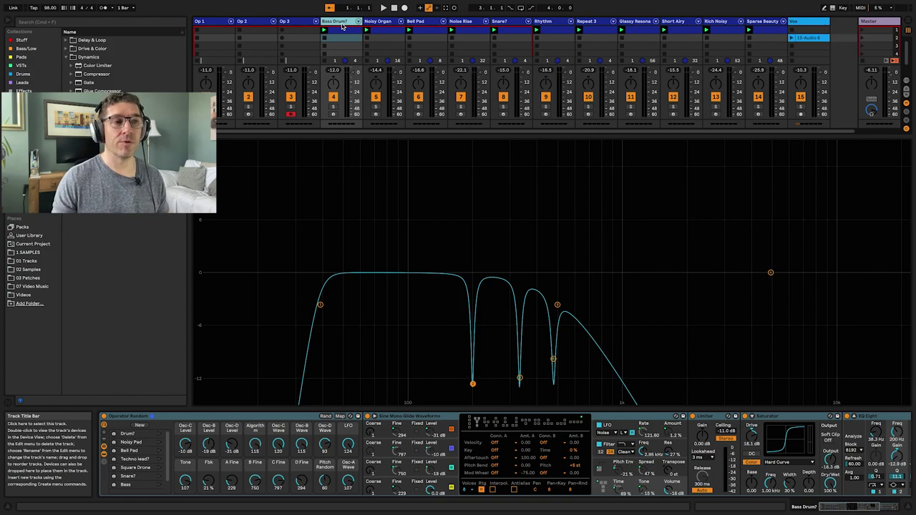
pyautogui.press('space')
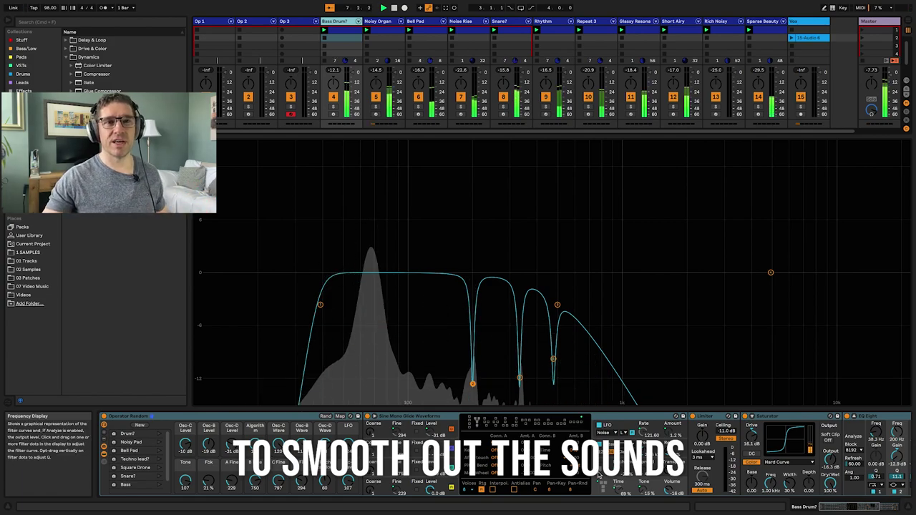
pyautogui.hscroll(3, 620, 458)
pyautogui.hscroll(5, 620, 458)
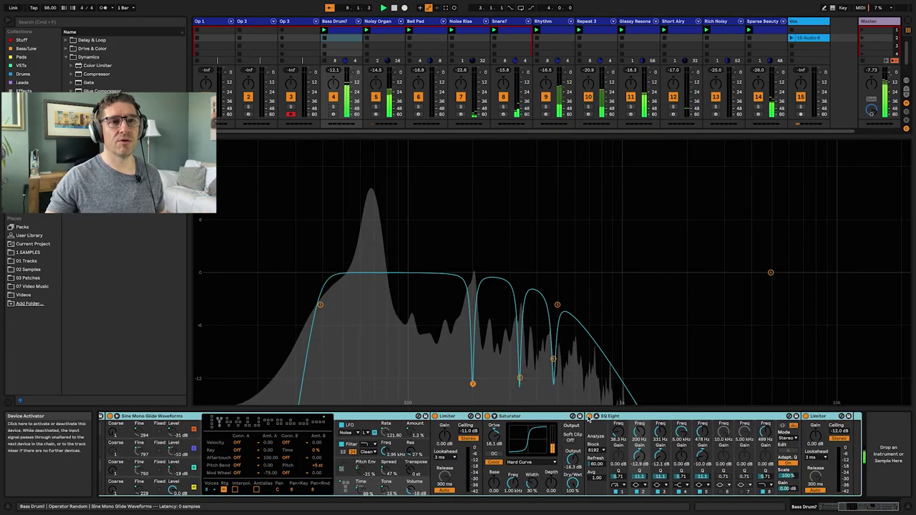
pyautogui.click(589, 417)
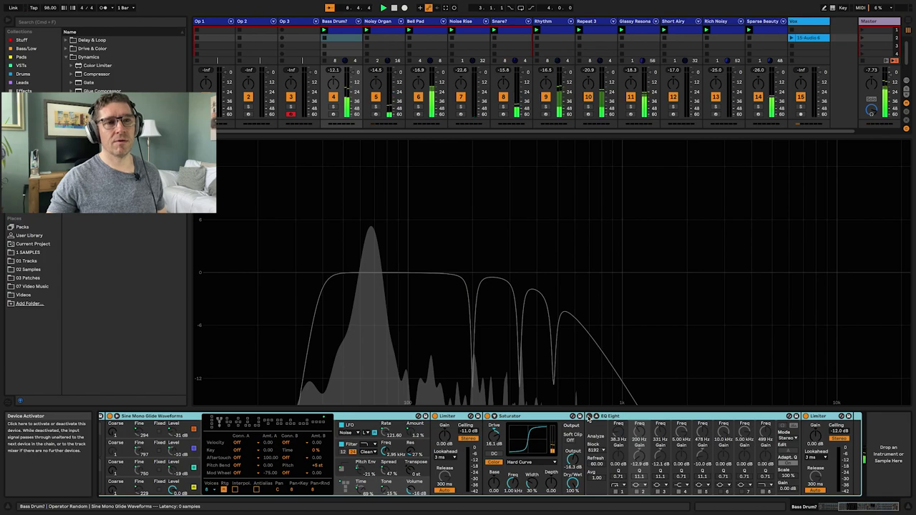
pyautogui.click(589, 416)
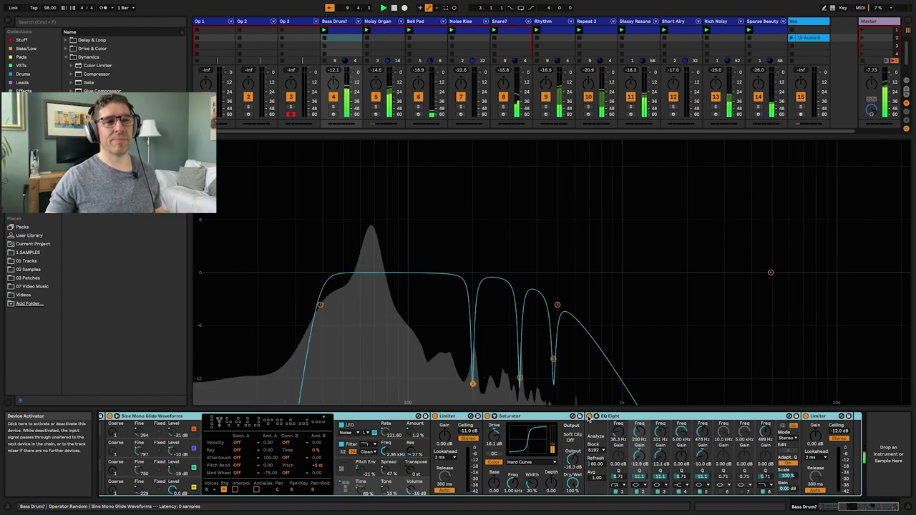
# Solo the Noisy Organ track and examine its Operator filter settings and the LFO device mapped to Filter Freq.
pyautogui.click(388, 21)
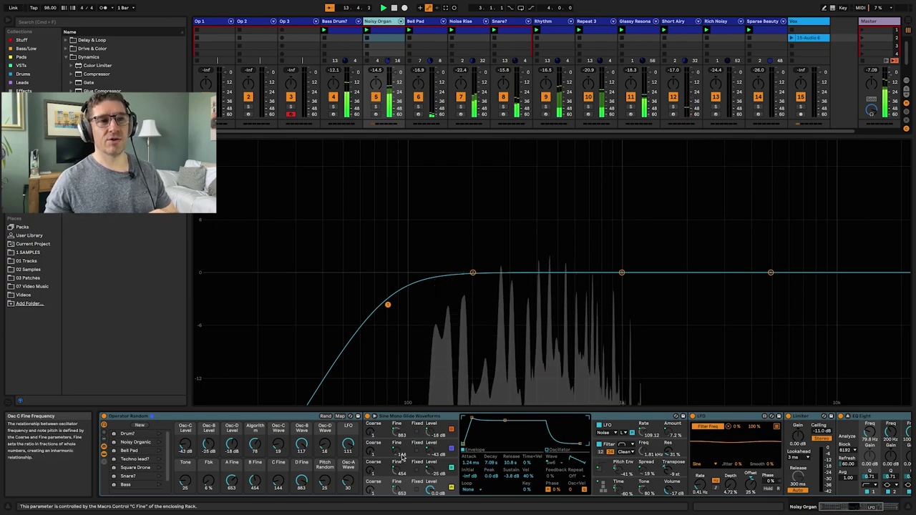
pyautogui.click(376, 108)
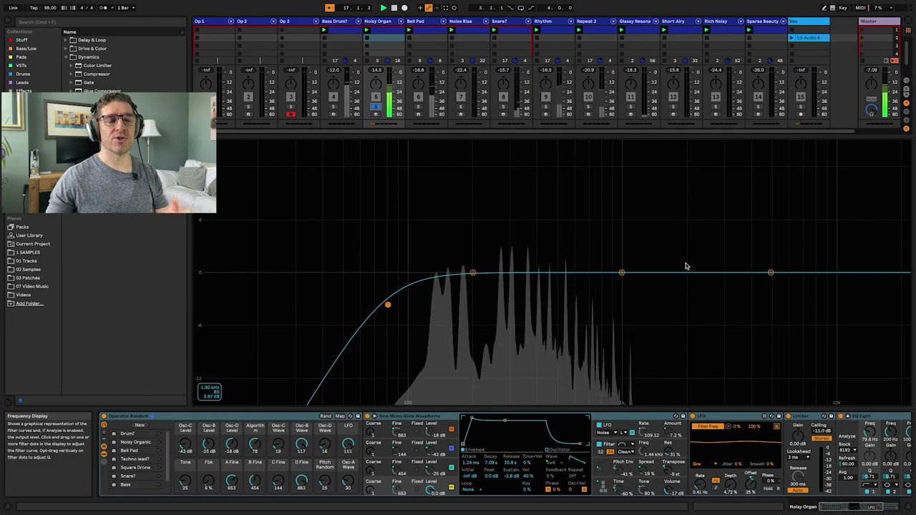
pyautogui.hscroll(5, 685, 442)
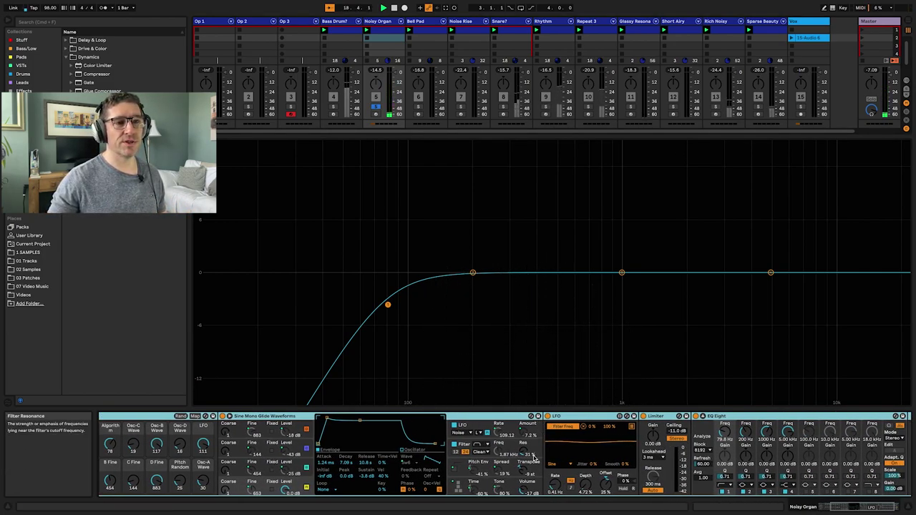
pyautogui.click(481, 445)
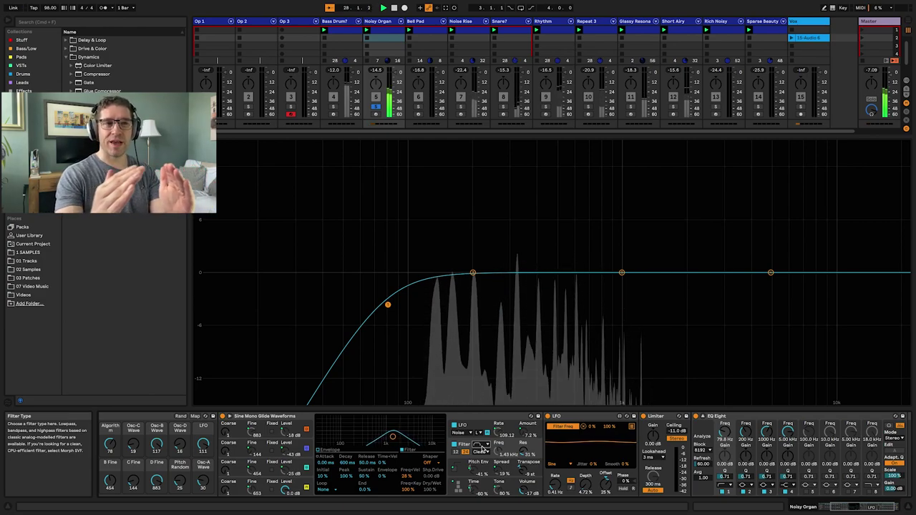
pyautogui.click(548, 417)
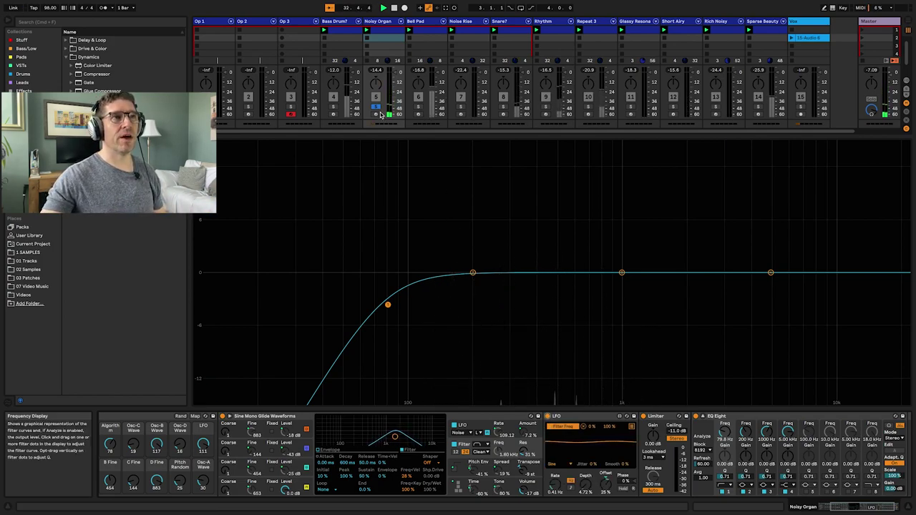
# Return to the full mix and examine the Bell Pad track's device chain.
pyautogui.click(444, 110)
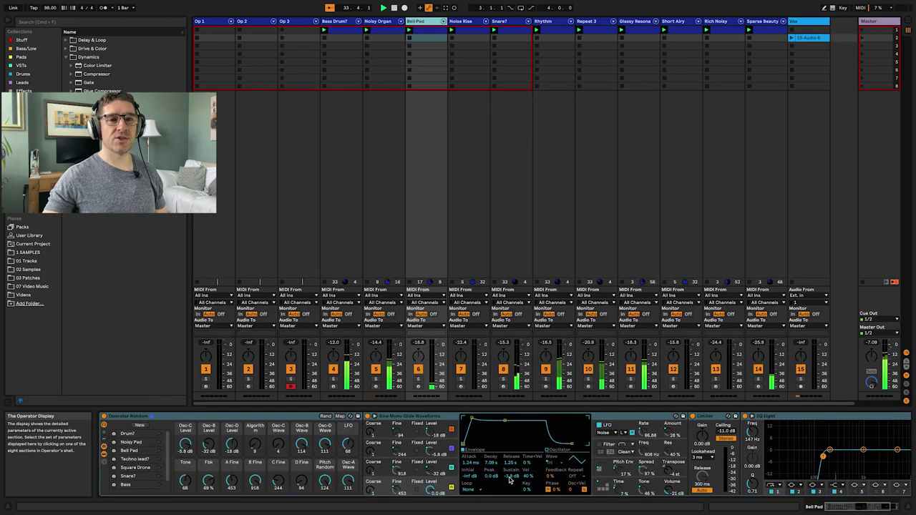
pyautogui.hscroll(3, 523, 450)
pyautogui.hscroll(-3, 523, 449)
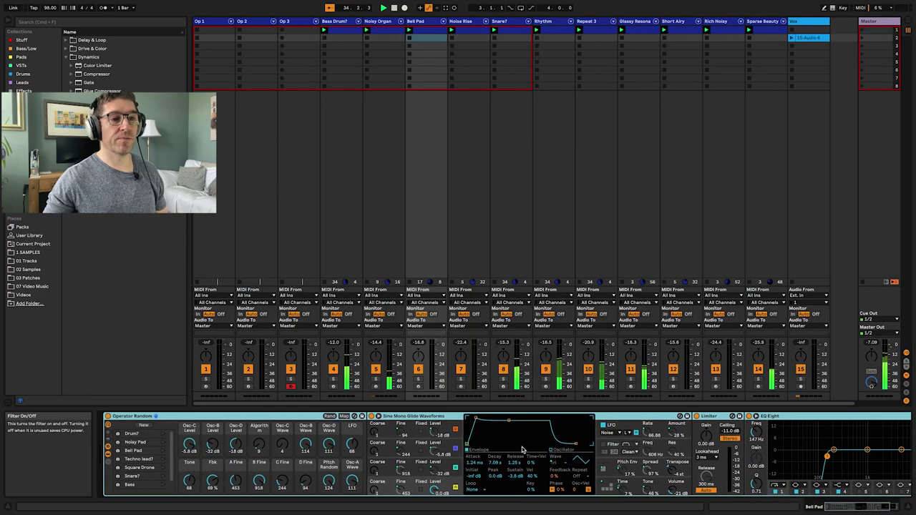
# Examine the Noise Rise track's device chain, including Operator's filter envelope settings.
pyautogui.click(465, 21)
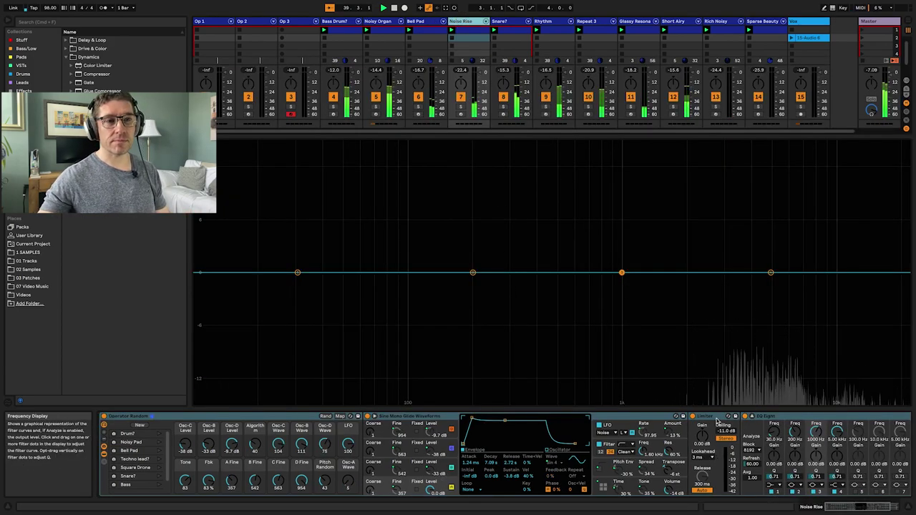
pyautogui.hscroll(3, 422, 465)
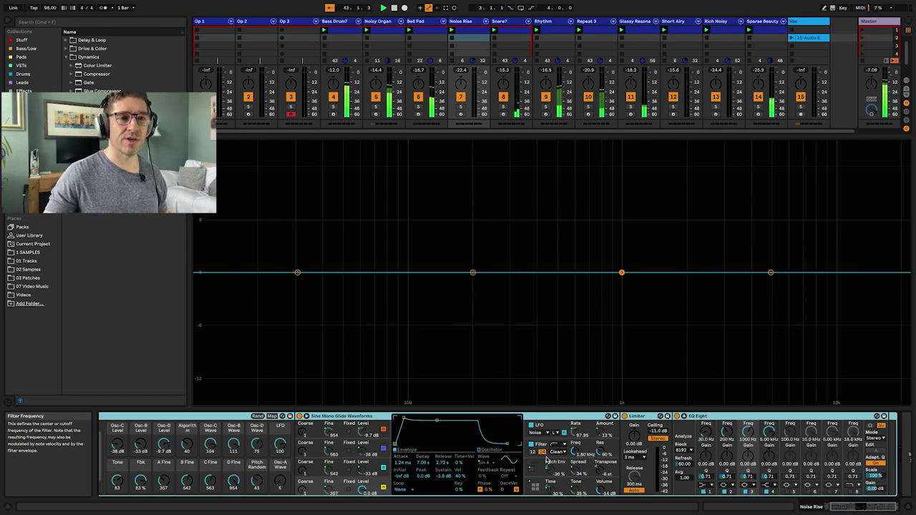
pyautogui.click(608, 446)
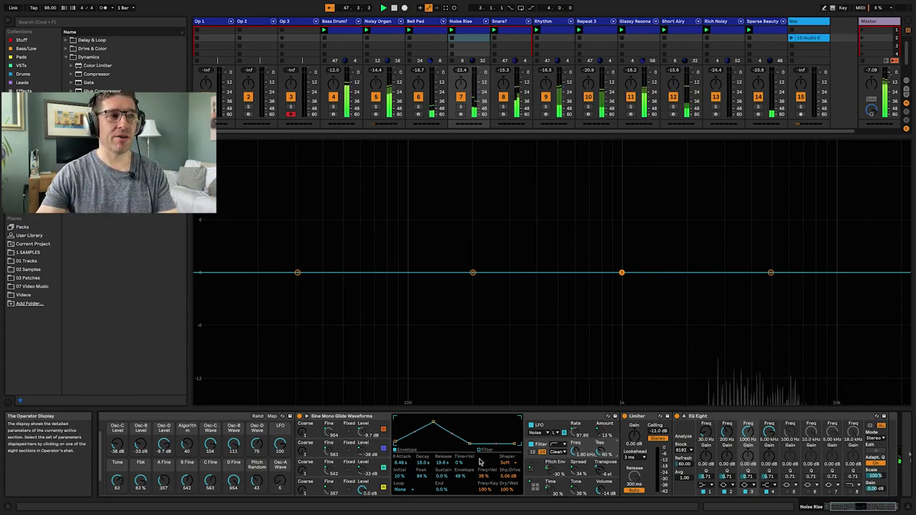
pyautogui.hscroll(2, 478, 461)
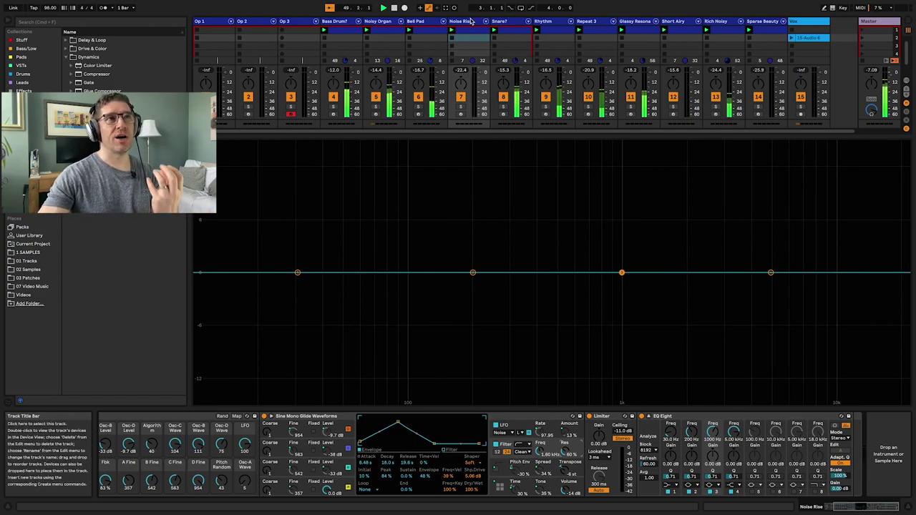
# Examine the Snare? track's EQ Eight and Echo effects, and solo the track briefly to hear it alone.
pyautogui.press('Right')
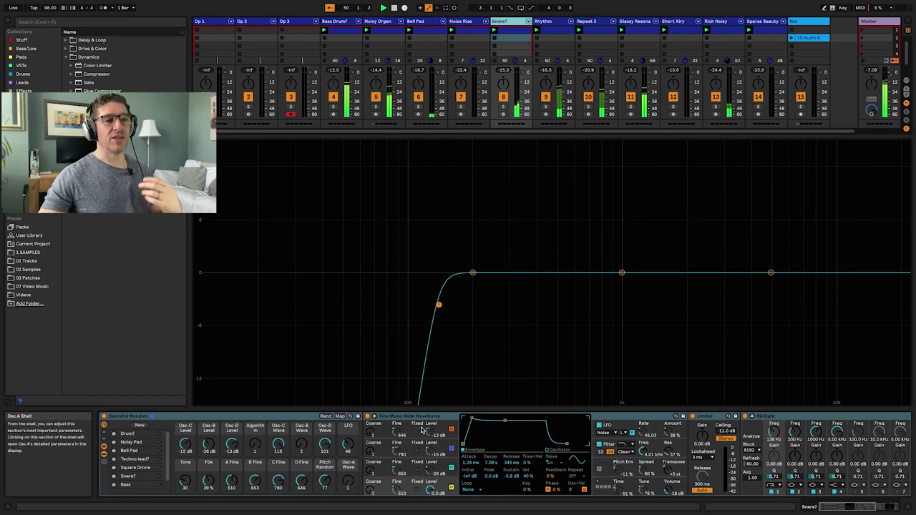
pyautogui.hscroll(5, 520, 429)
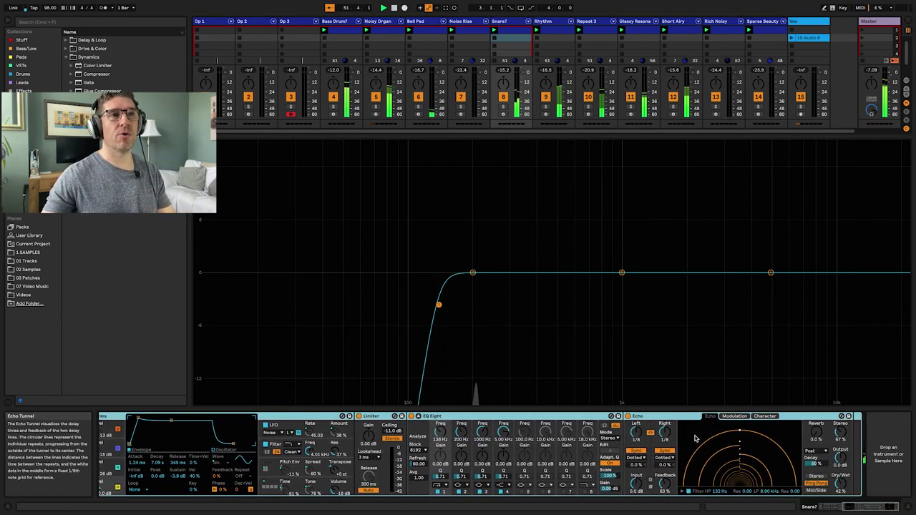
pyautogui.click(504, 109)
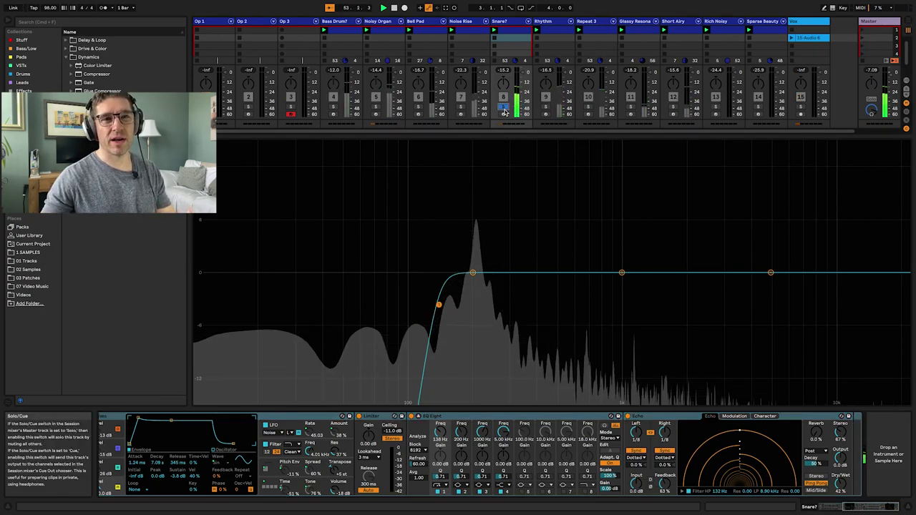
pyautogui.click(504, 109)
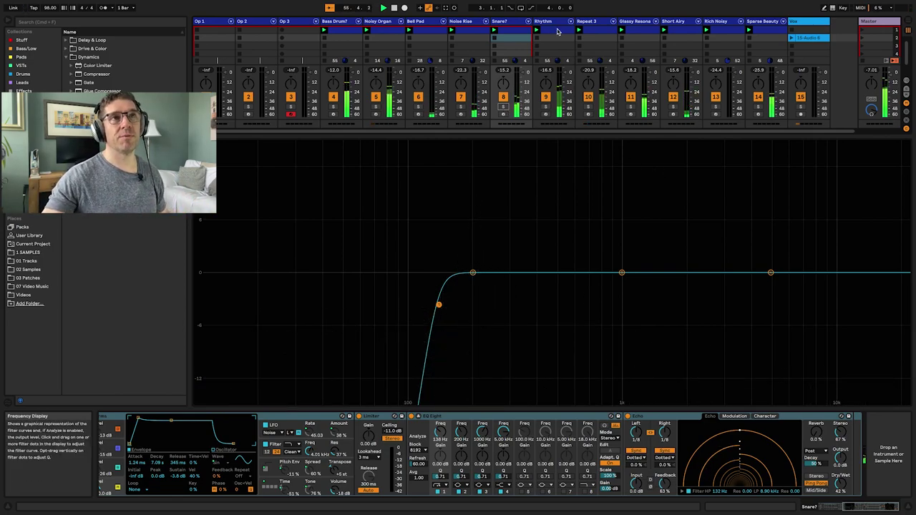
# Solo the Rhythm track, examine its device chain and the note chance values in its clip, and turn the solo off.
pyautogui.click(569, 41)
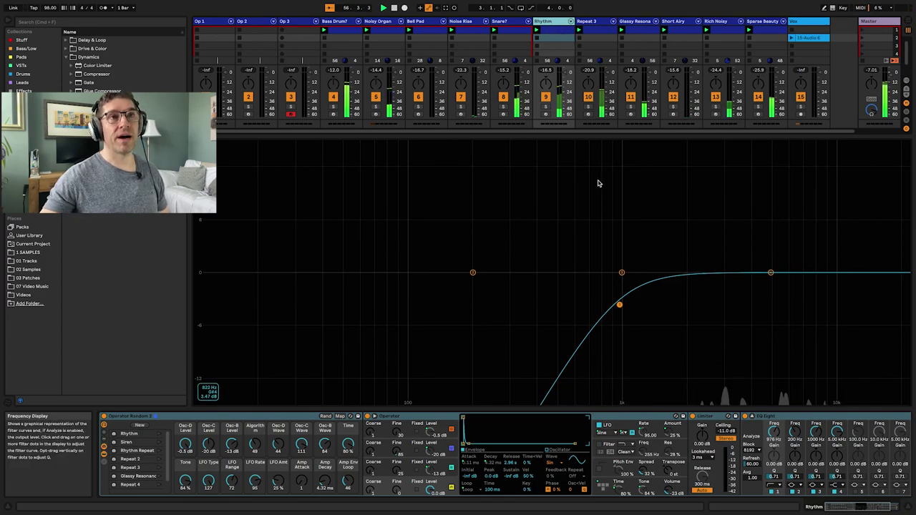
pyautogui.click(545, 107)
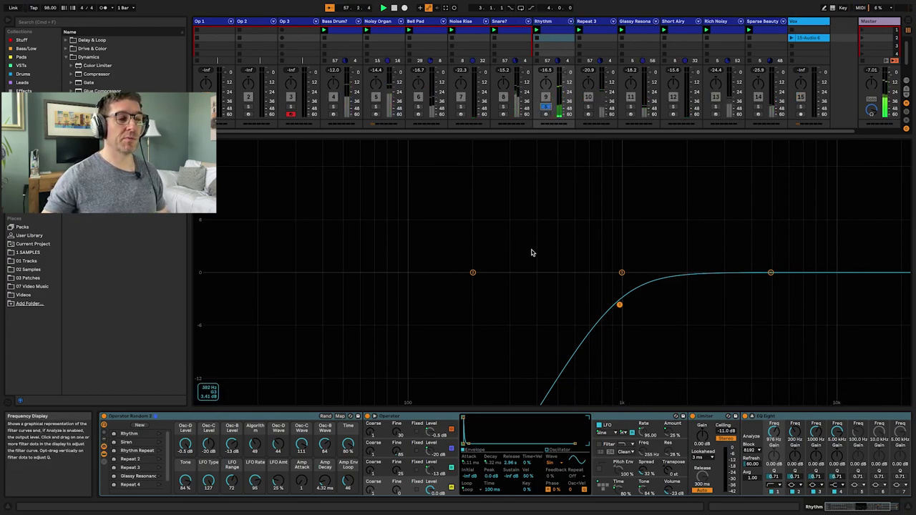
pyautogui.click(553, 34)
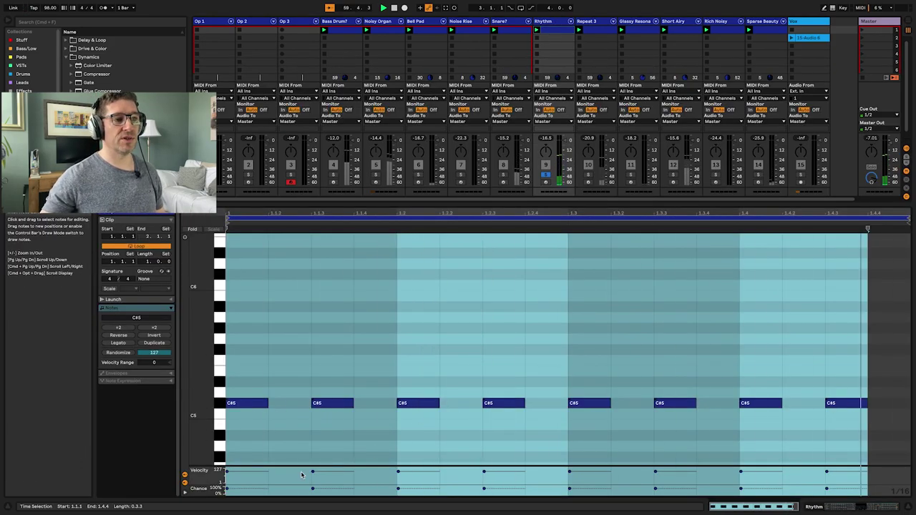
pyautogui.moveTo(254, 488); pyautogui.dragTo(254, 491)
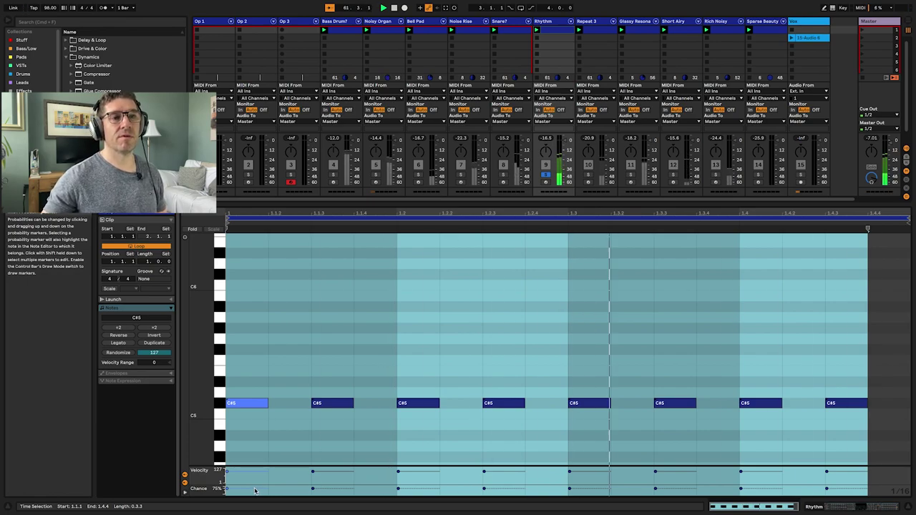
pyautogui.click(545, 175)
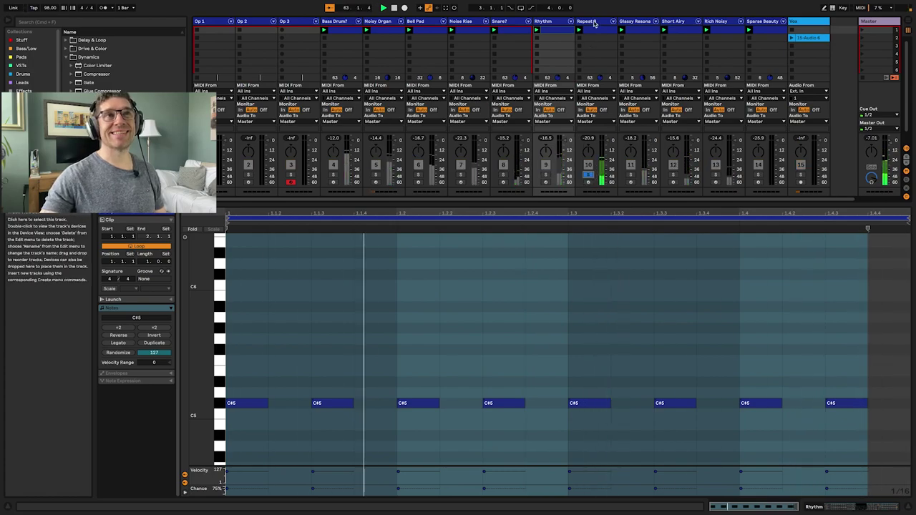
# Solo the Repeat 3 track, examine its clip's notes and the LFO device mapped to Tone, and return to the full mix.
pyautogui.click(588, 175)
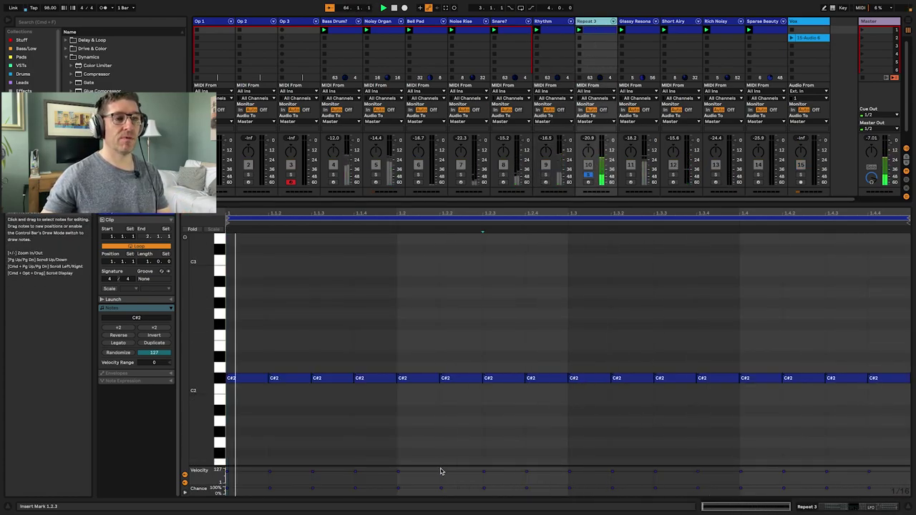
pyautogui.click(457, 489)
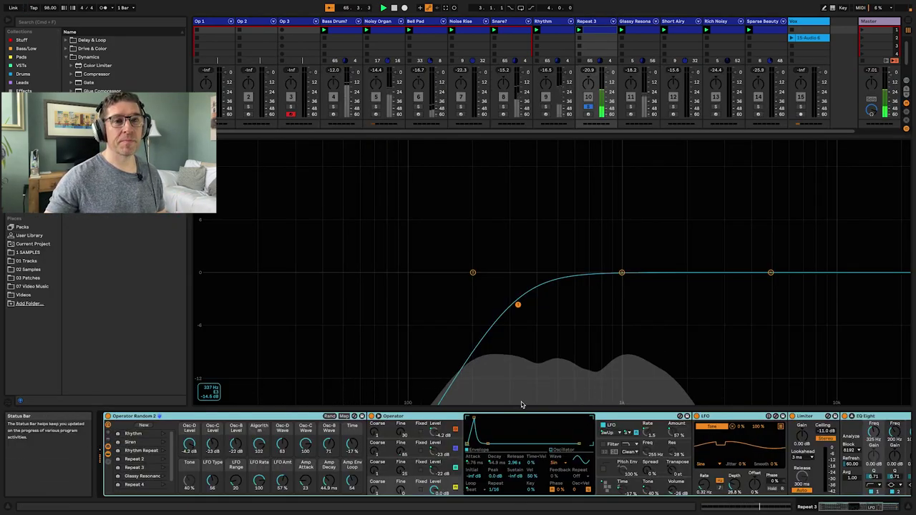
pyautogui.hscroll(4, 639, 426)
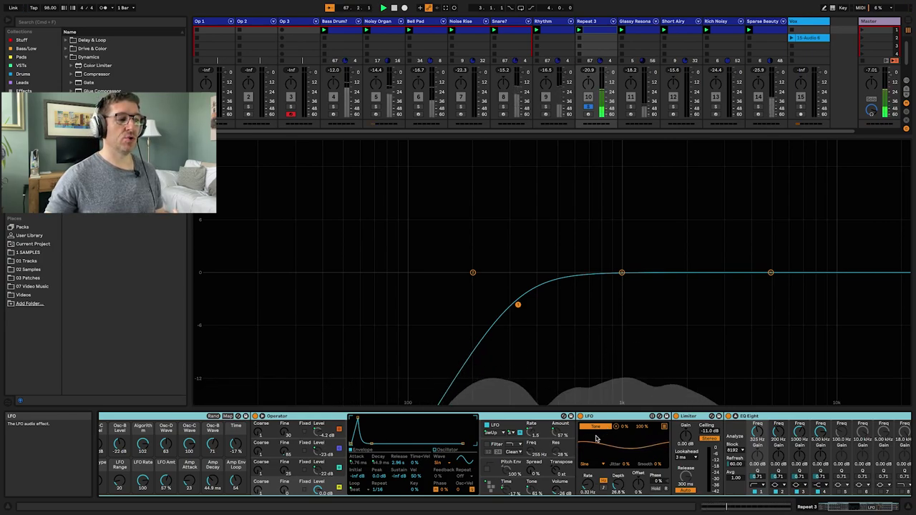
pyautogui.hscroll(-3, 596, 439)
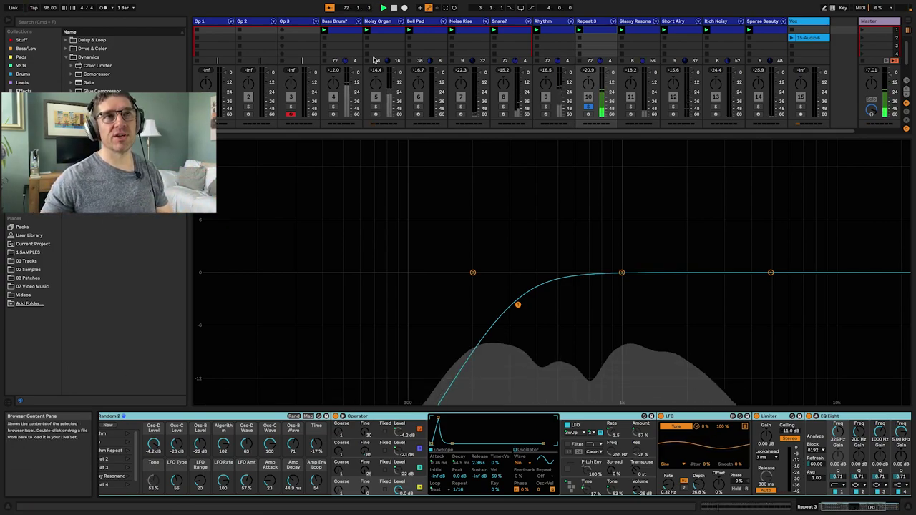
pyautogui.click(591, 107)
pyautogui.click(593, 106)
# Examine the device chains of the Glassy Resonance and Short Airy tracks through to their EQ Eight settings.
pyautogui.click(633, 22)
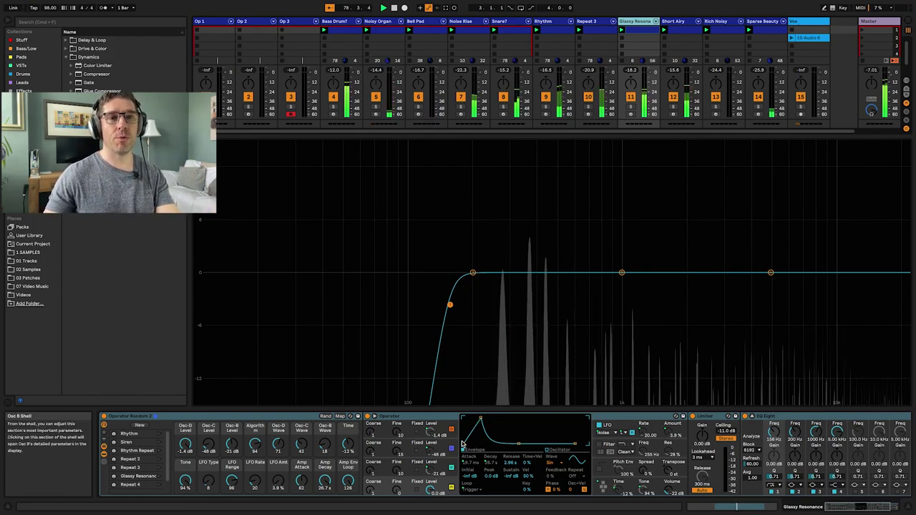
pyautogui.hscroll(3, 493, 435)
pyautogui.hscroll(1, 701, 45)
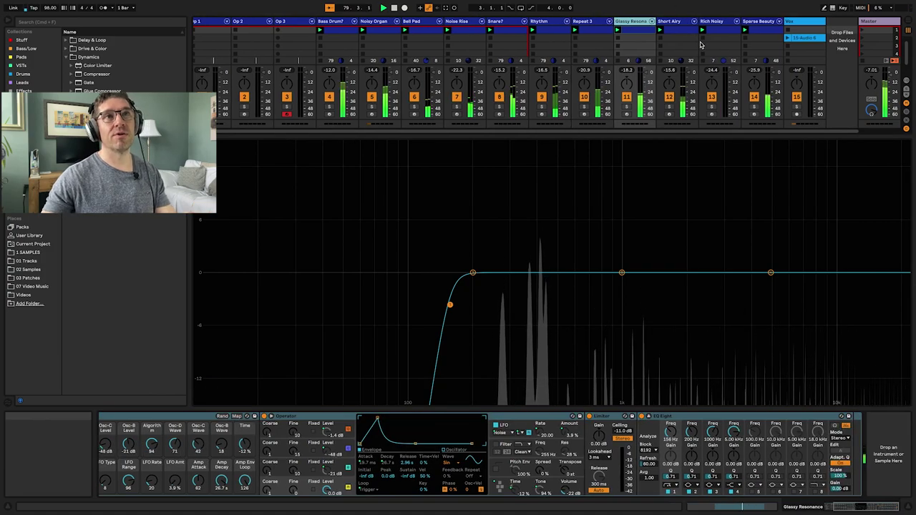
pyautogui.click(680, 43)
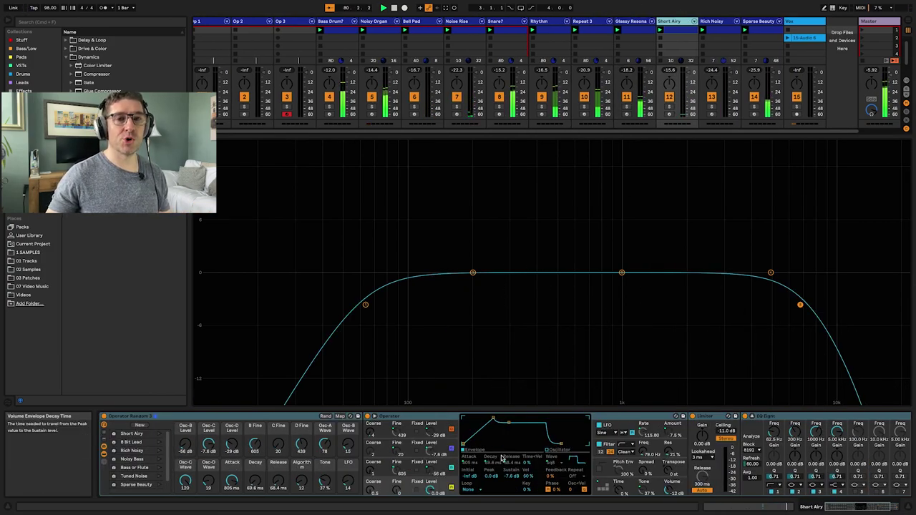
pyautogui.hscroll(3, 502, 457)
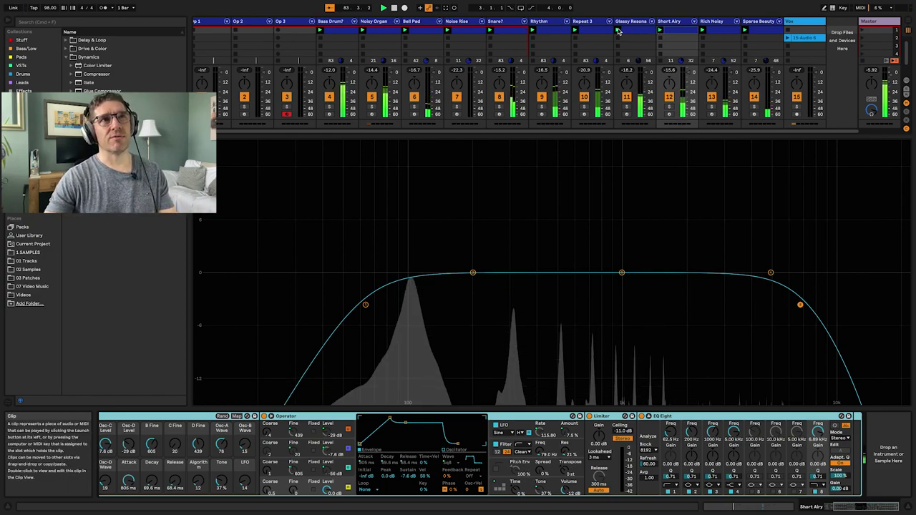
# Revisit the tracks from Noise Rise through Repeat 3 and Glassy Resonance to Short Airy to compare their Operator racks and EQ curves.
pyautogui.click(574, 22)
pyautogui.press('Left')
pyautogui.press('Left')
pyautogui.press('Left')
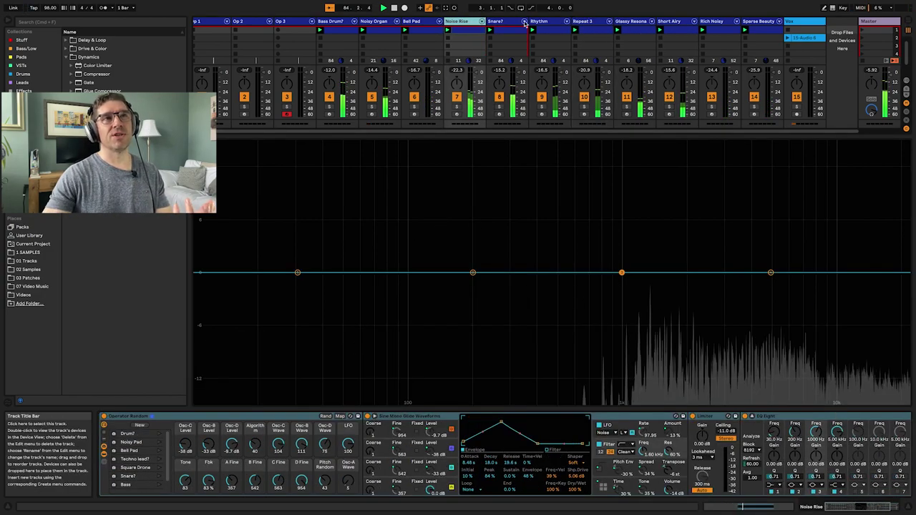
pyautogui.click(585, 21)
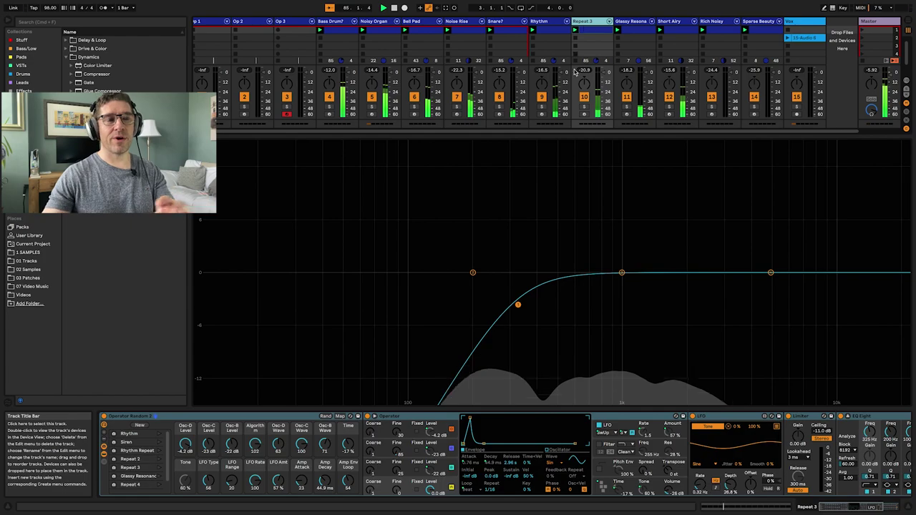
pyautogui.click(637, 22)
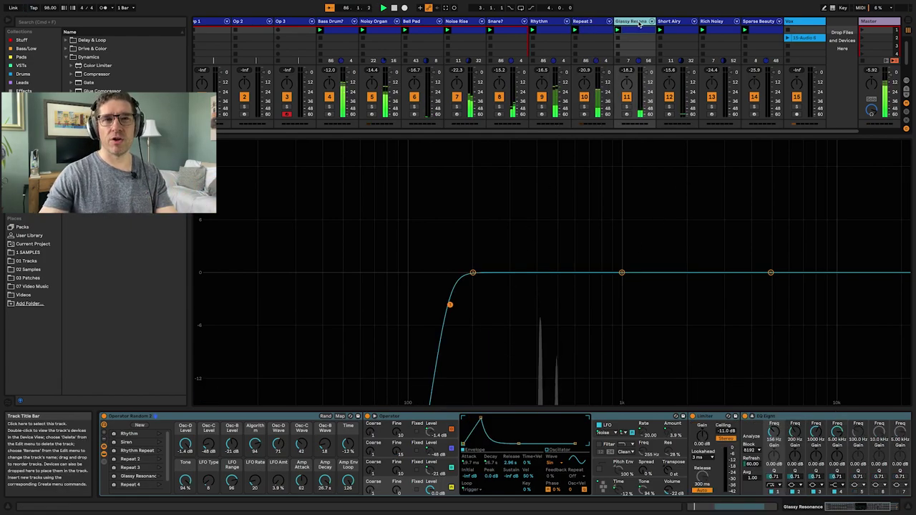
pyautogui.click(674, 21)
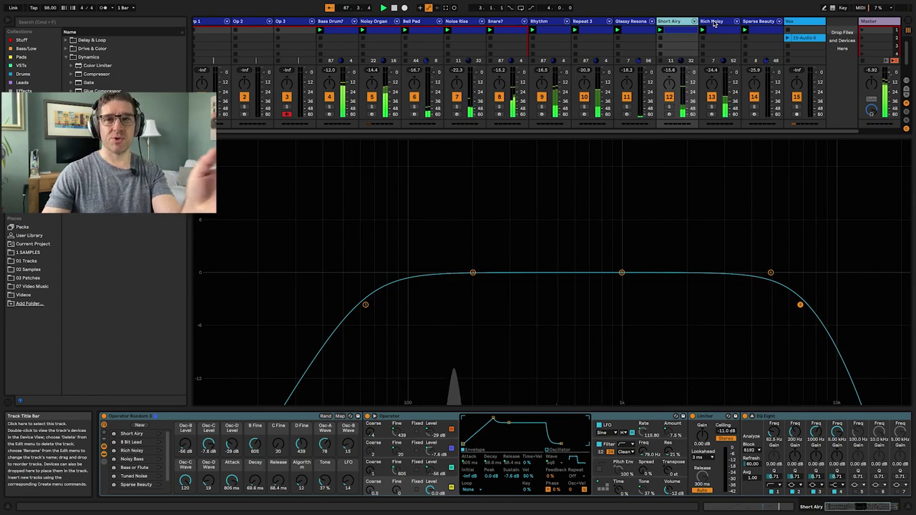
# Examine the Rich Noisy track's device chain, including its Operator rack and EQ Eight curve.
pyautogui.click(714, 23)
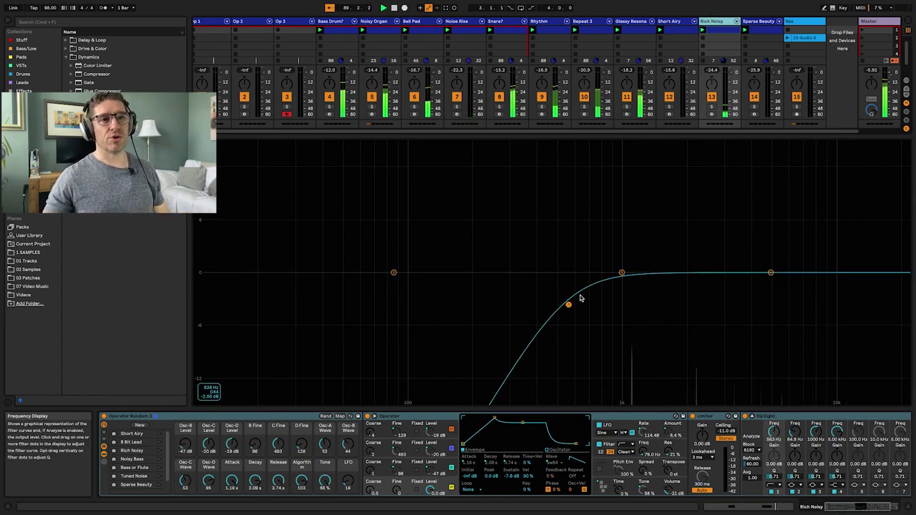
pyautogui.click(687, 451)
pyautogui.hscroll(-3, 687, 451)
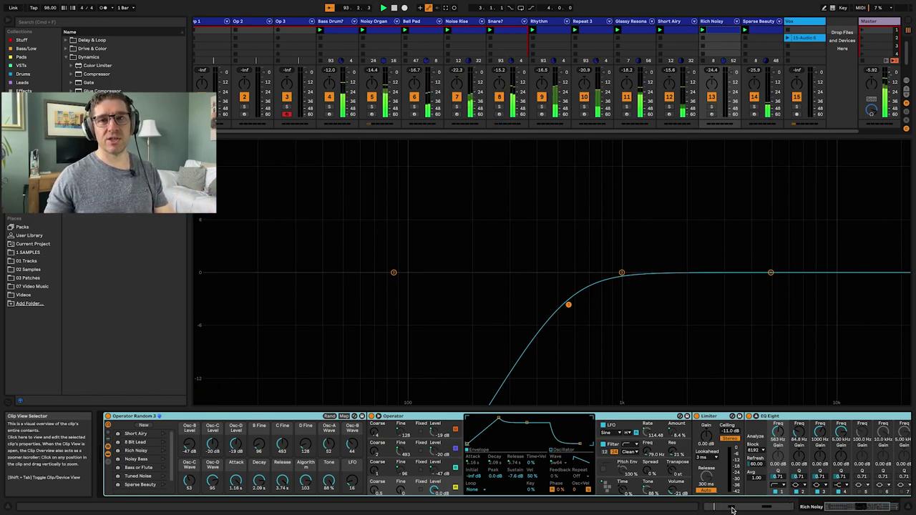
# Compare the Sparse Beauty track's device chain with Rich Noisy's, and examine Sparse Beauty's Limiter and EQ Eight.
pyautogui.click(751, 21)
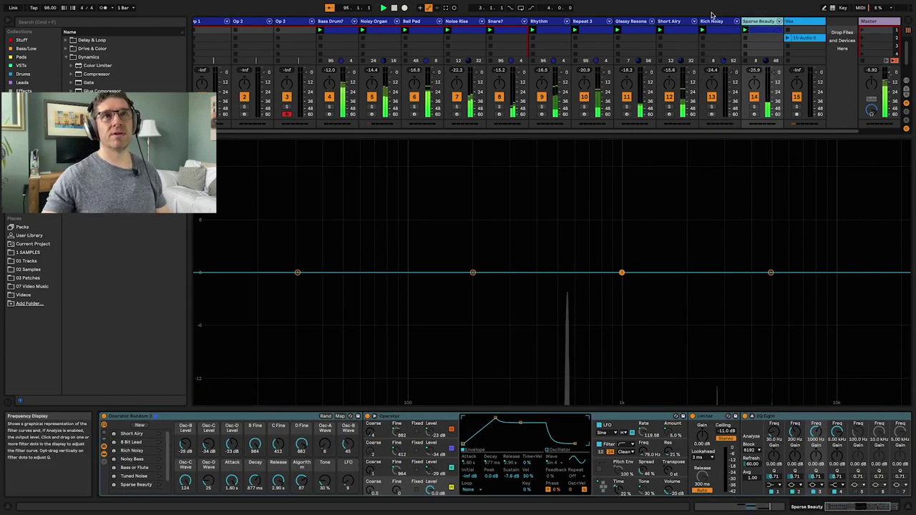
pyautogui.click(719, 22)
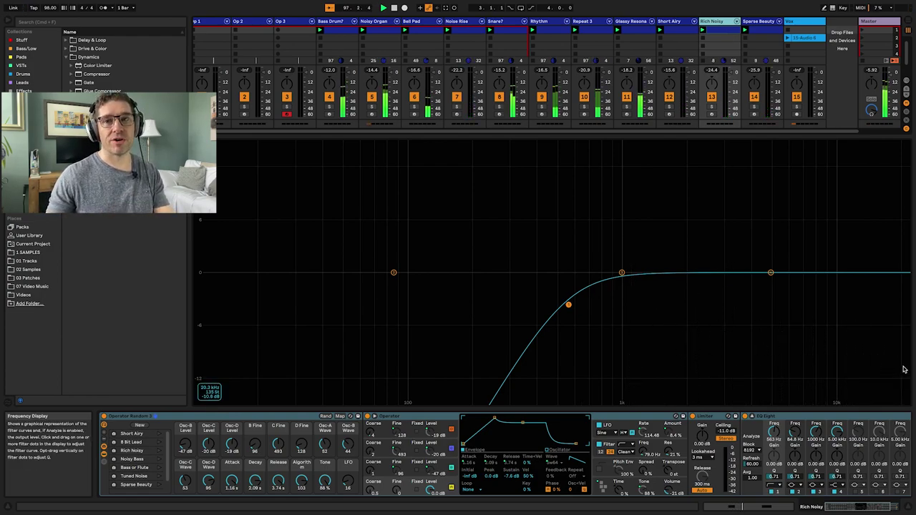
pyautogui.click(762, 21)
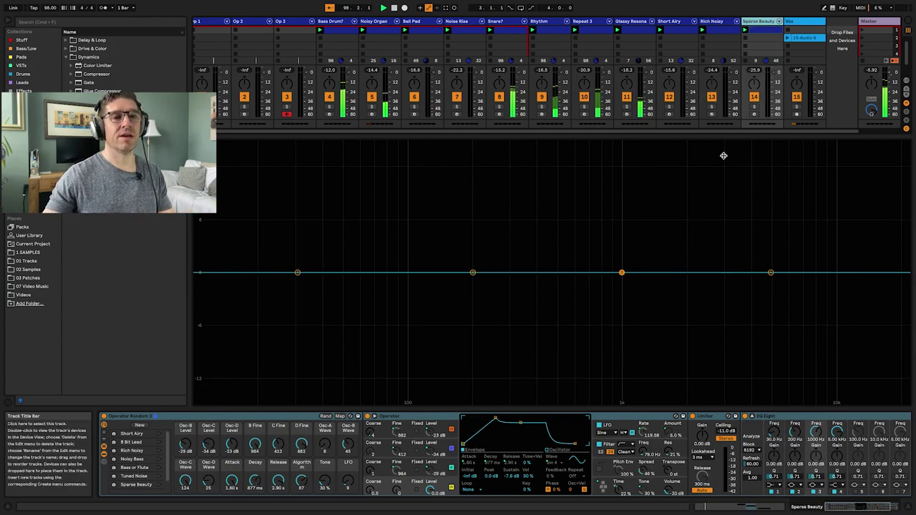
pyautogui.hscroll(3, 581, 437)
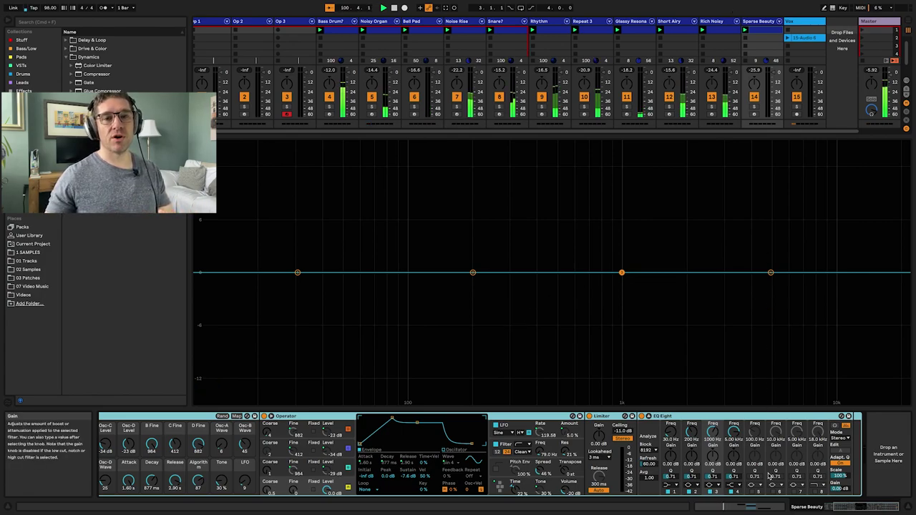
pyautogui.click(759, 21)
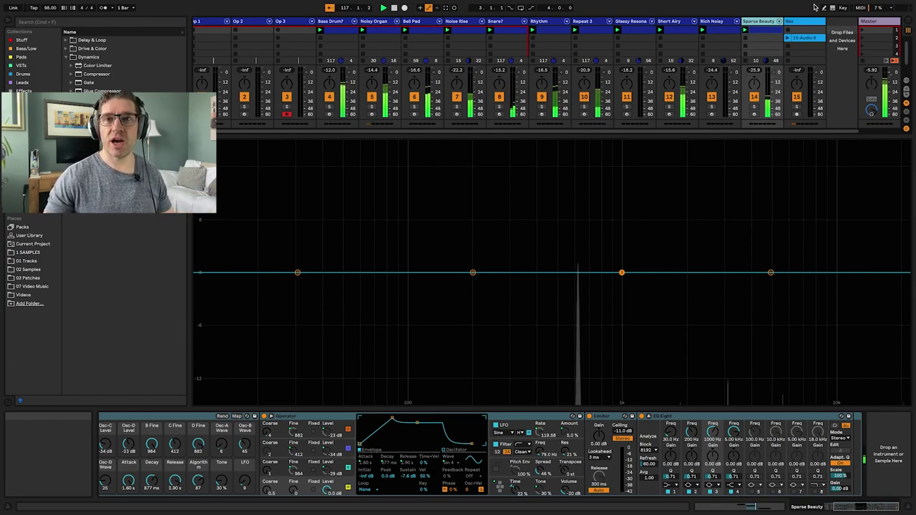
# Launch the audio clip on the Vox track alongside the playing Operator clips.
pyautogui.click(786, 39)
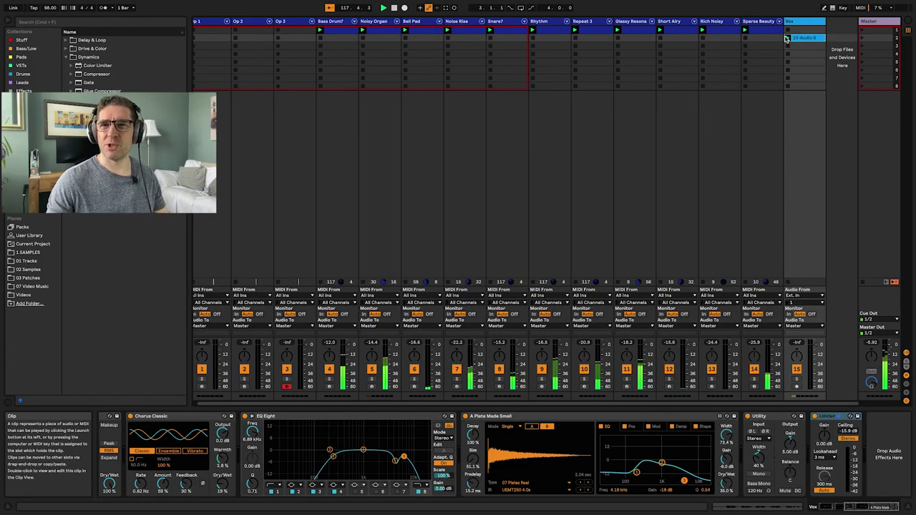